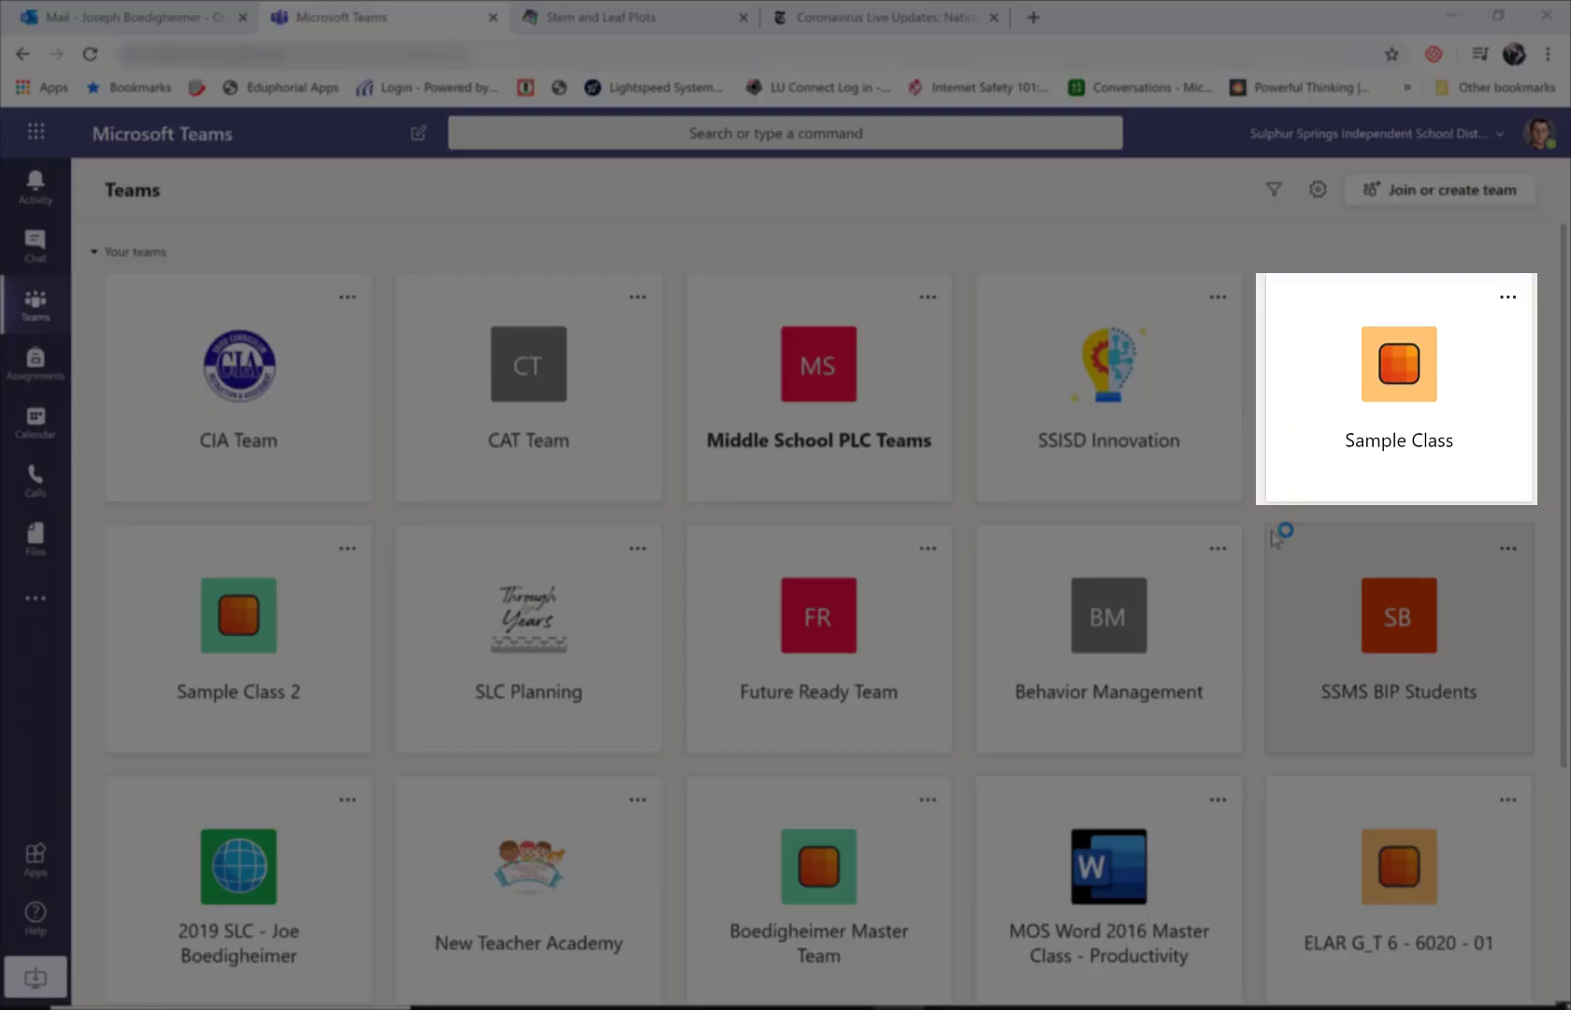
- Open the Sample Class team and start a new assignment in its General channel
left_click(1326, 455)
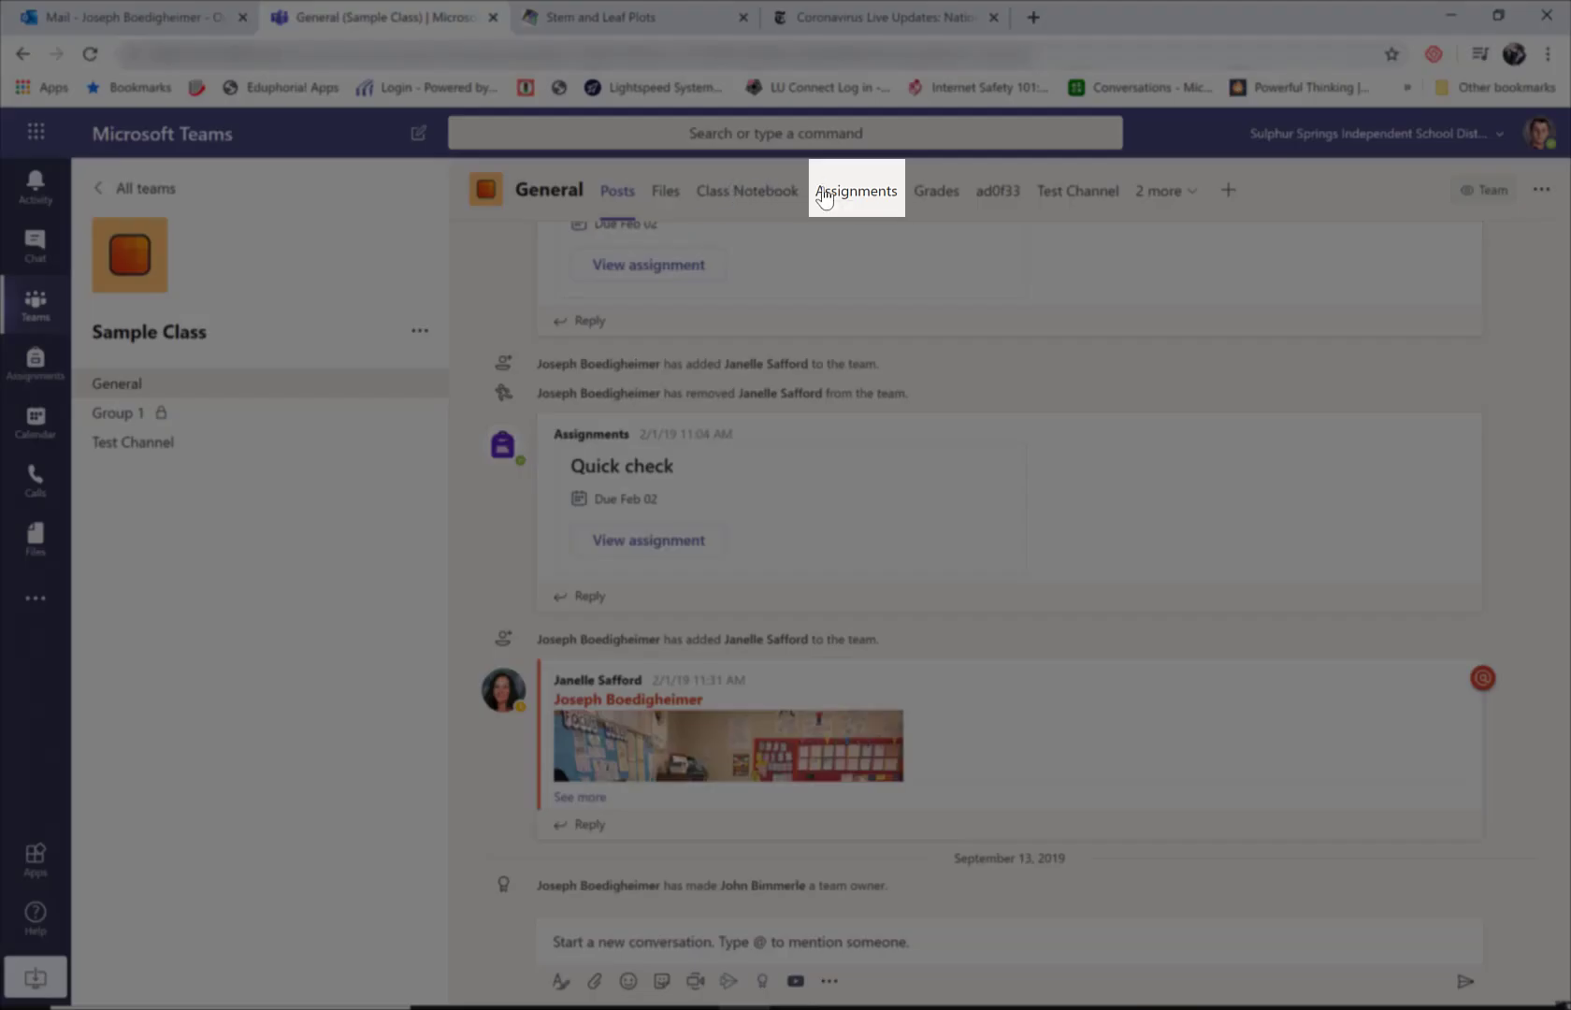
left_click(871, 198)
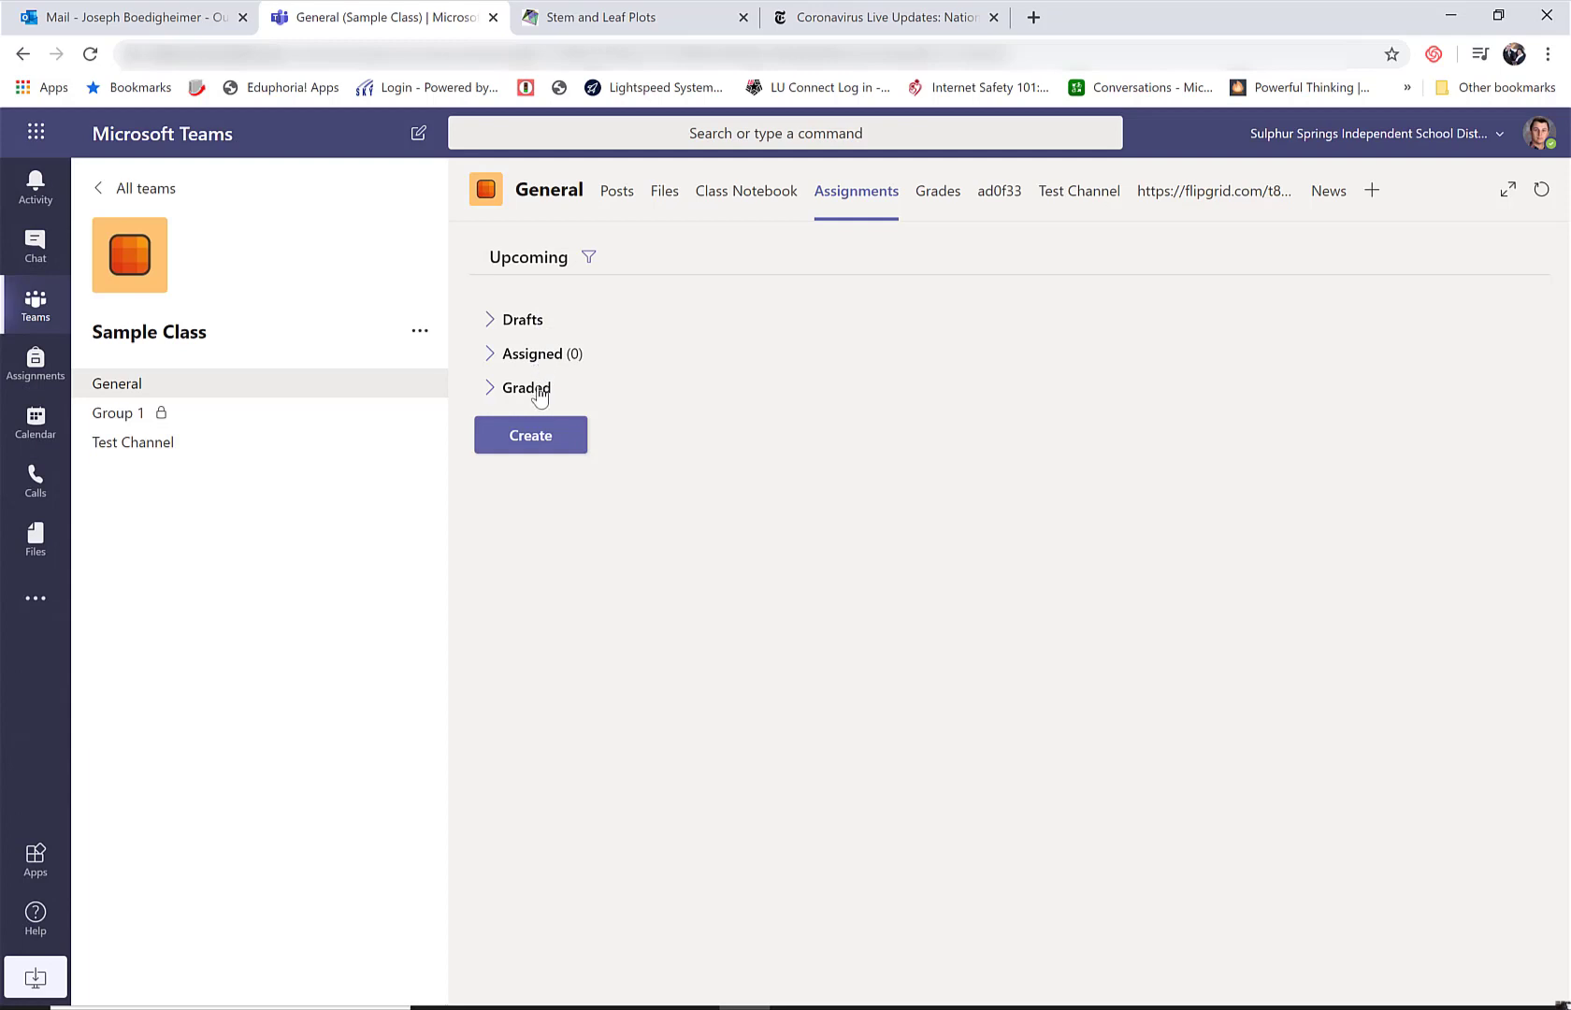
left_click(547, 444)
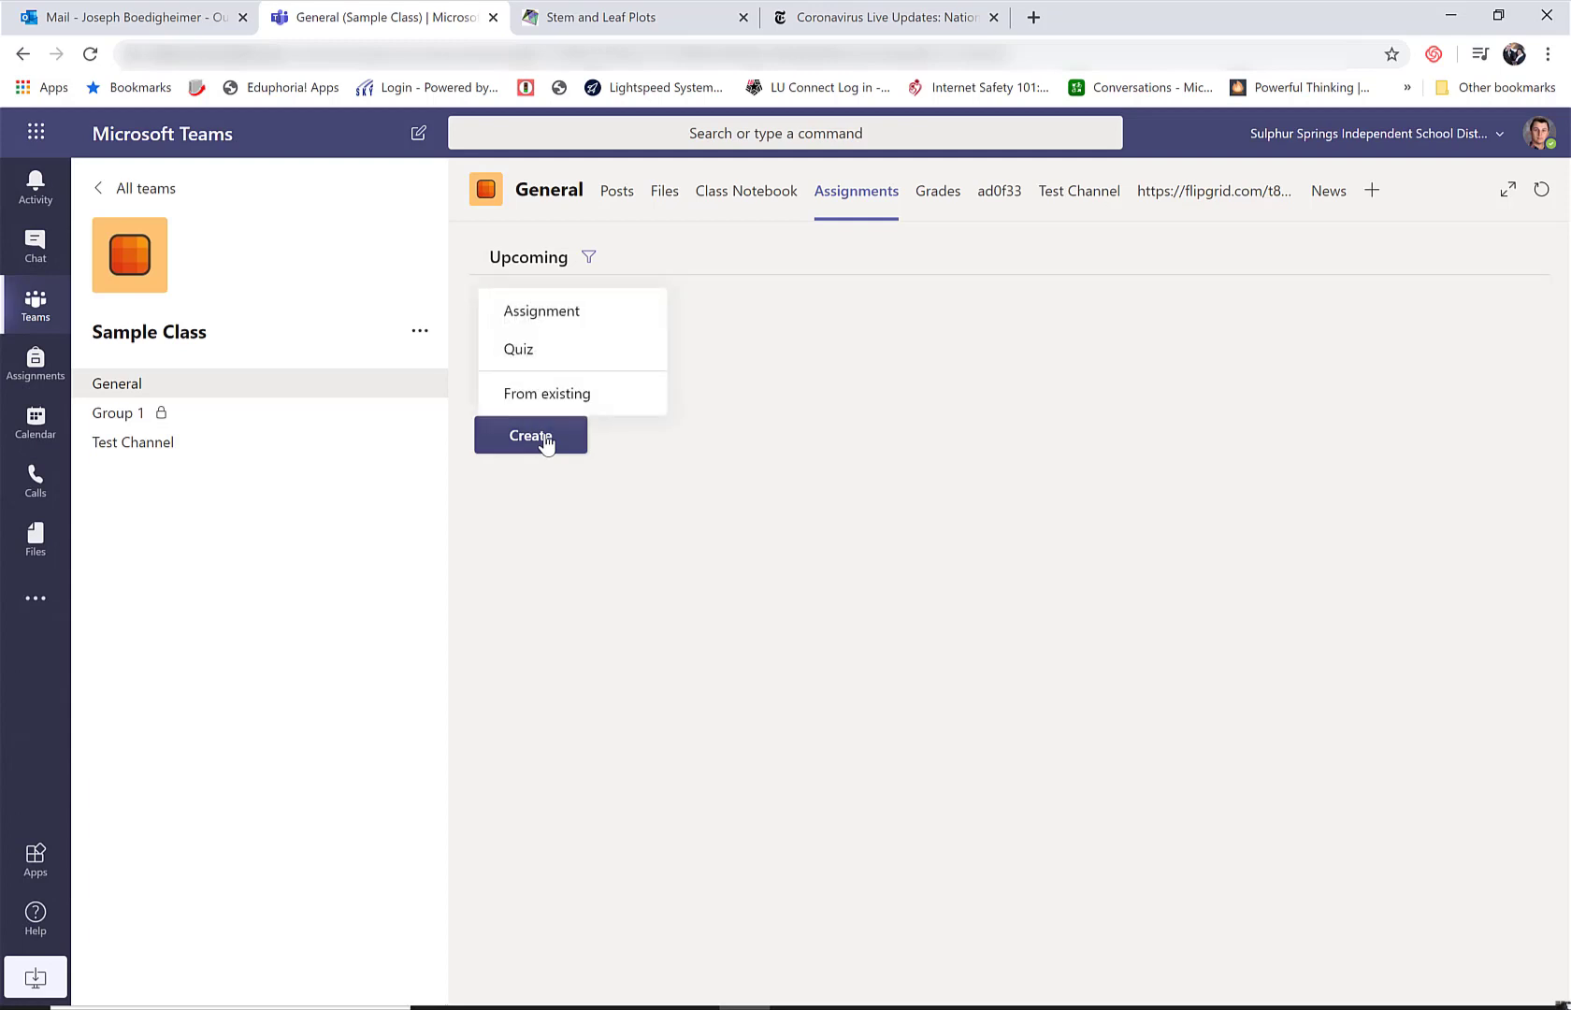
left_click(606, 325)
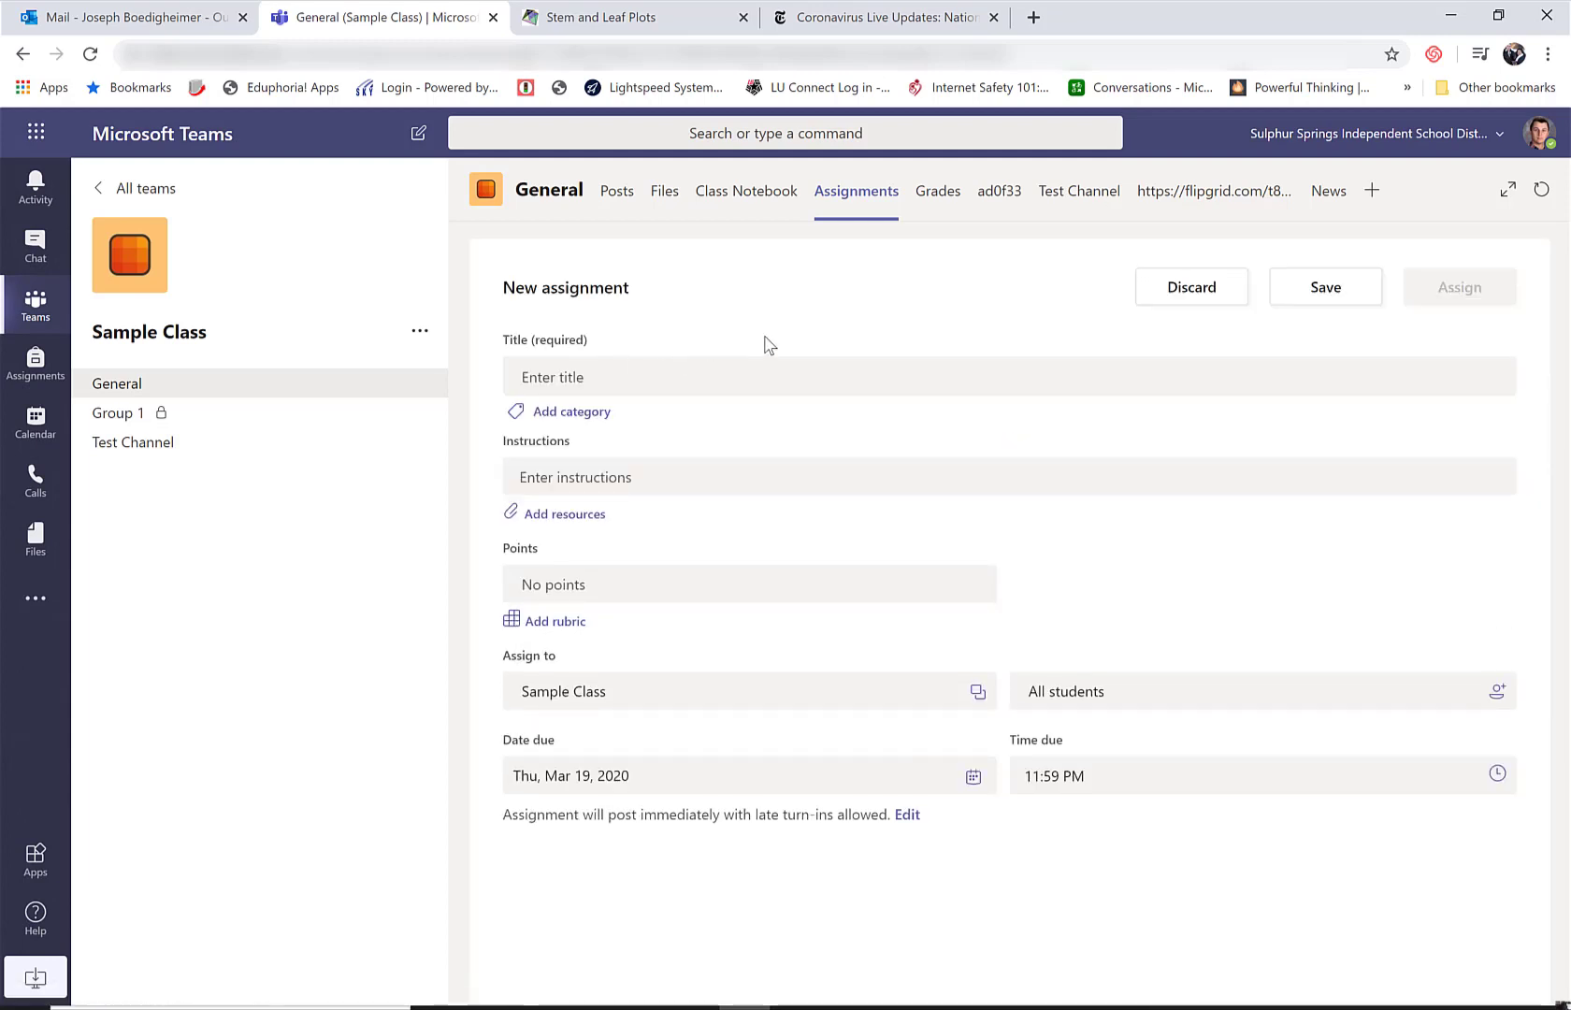
- Title the new assignment "Sample Assignment"
left_click(725, 376)
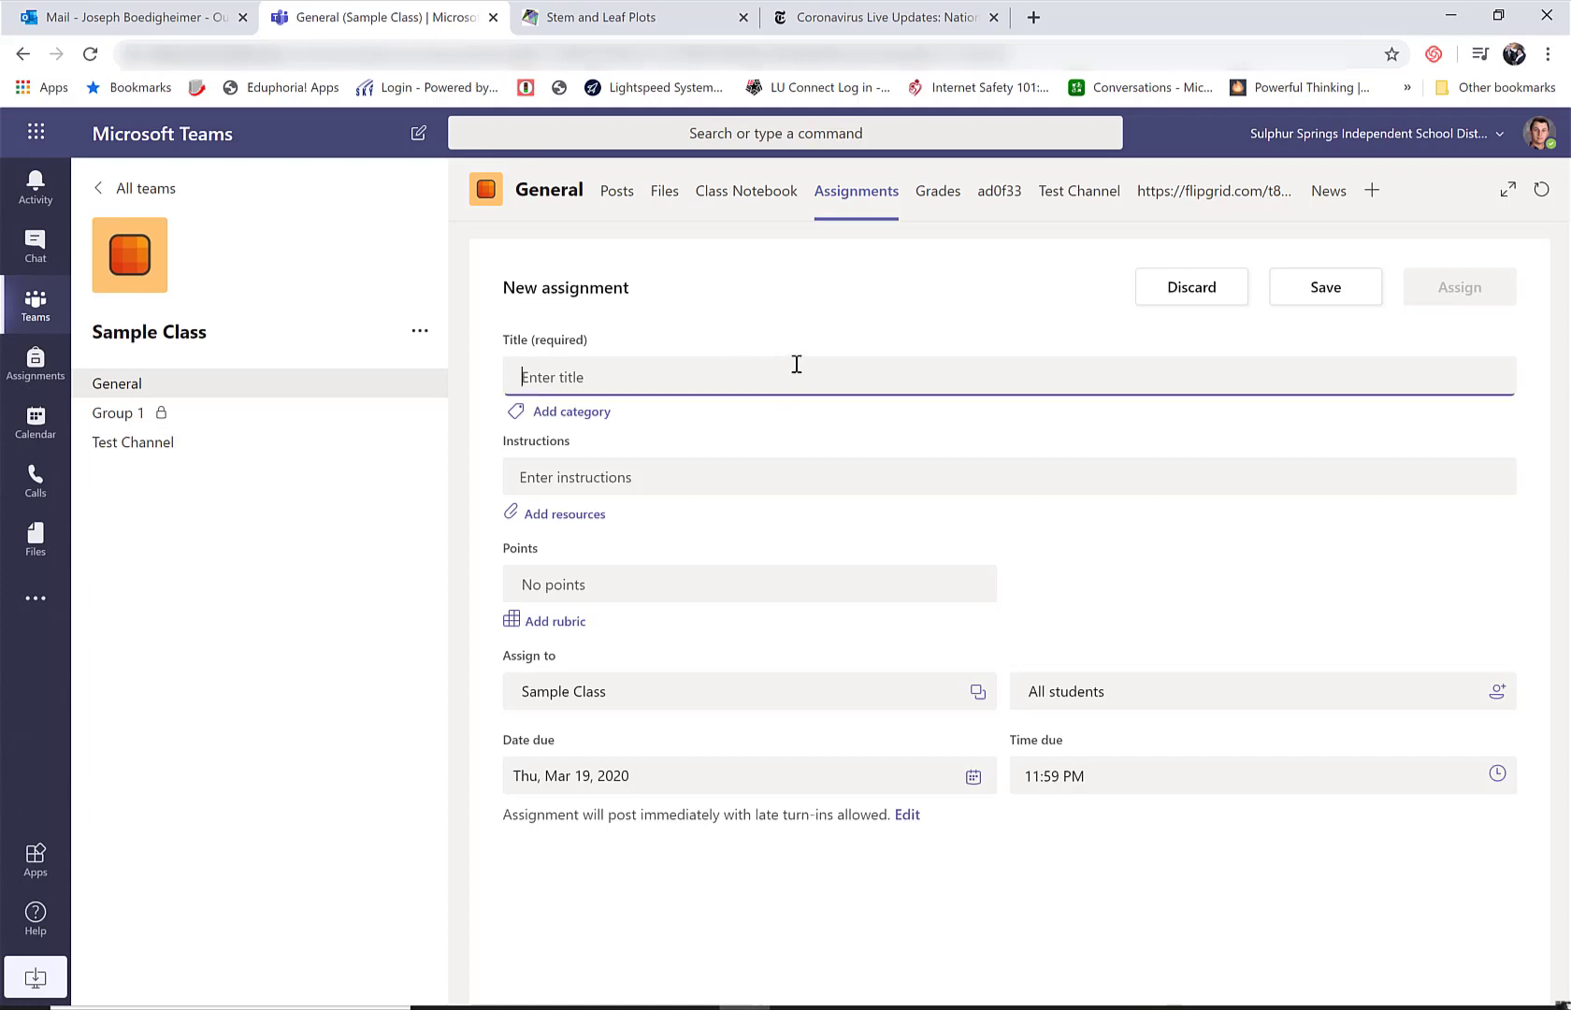
type("Sam")
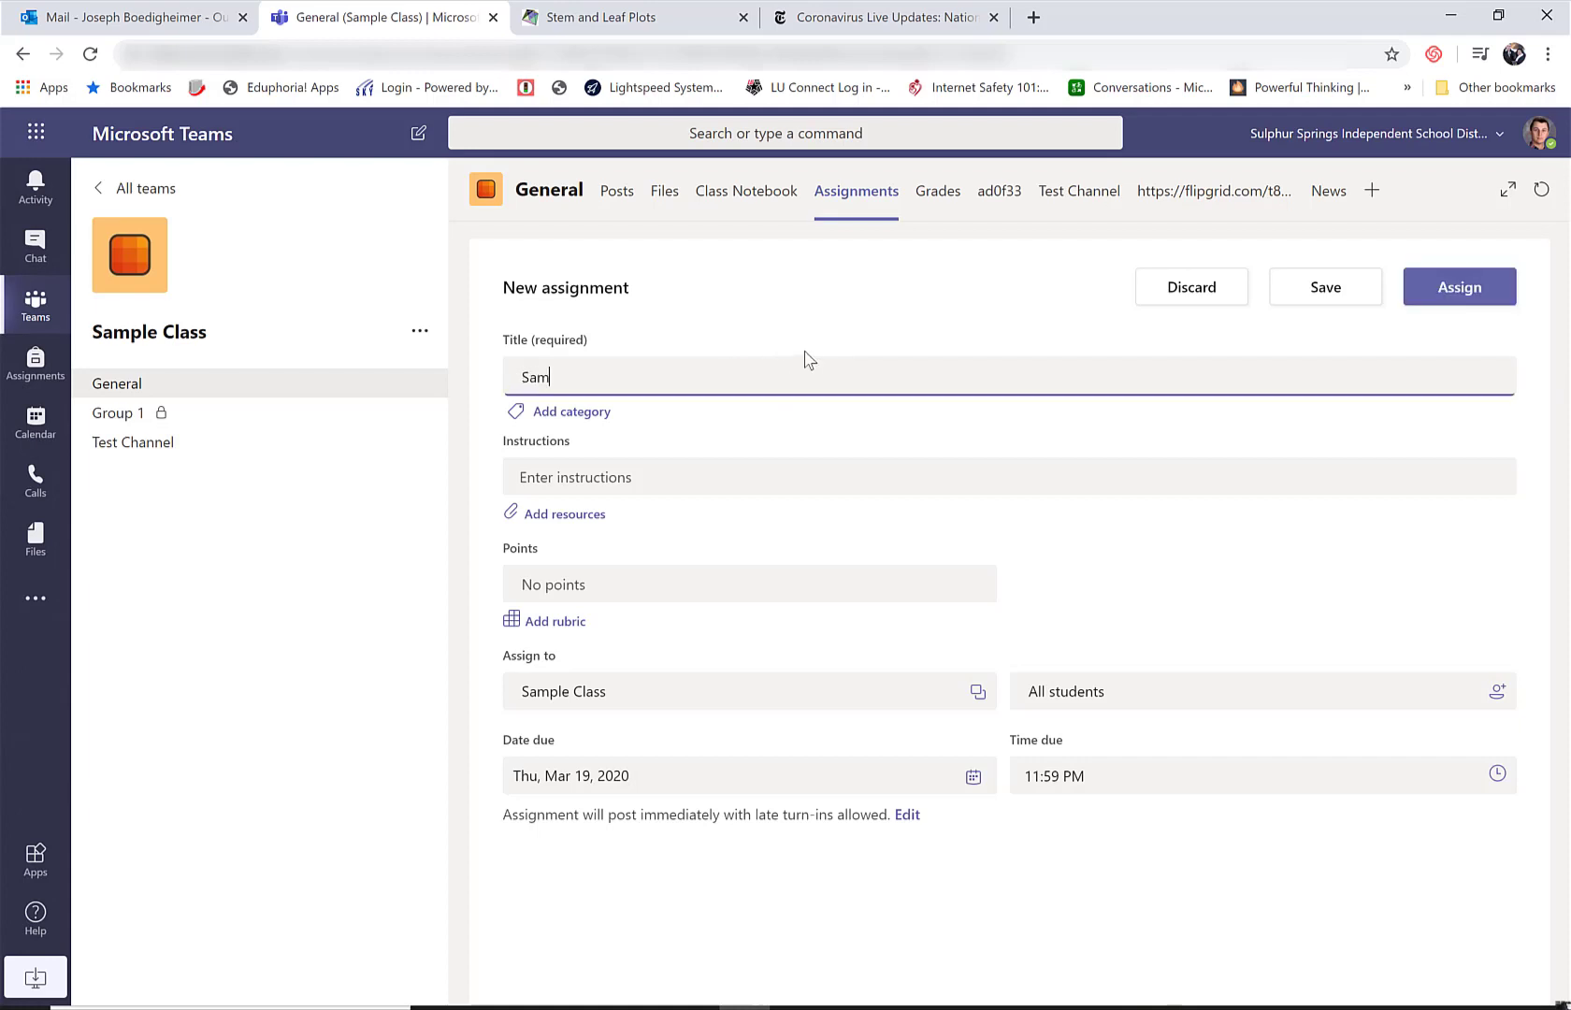
type("ple Assignment")
- Write the assignment instructions on three lines: "Directions:", "Step 1" and "Step 2"
left_click(739, 478)
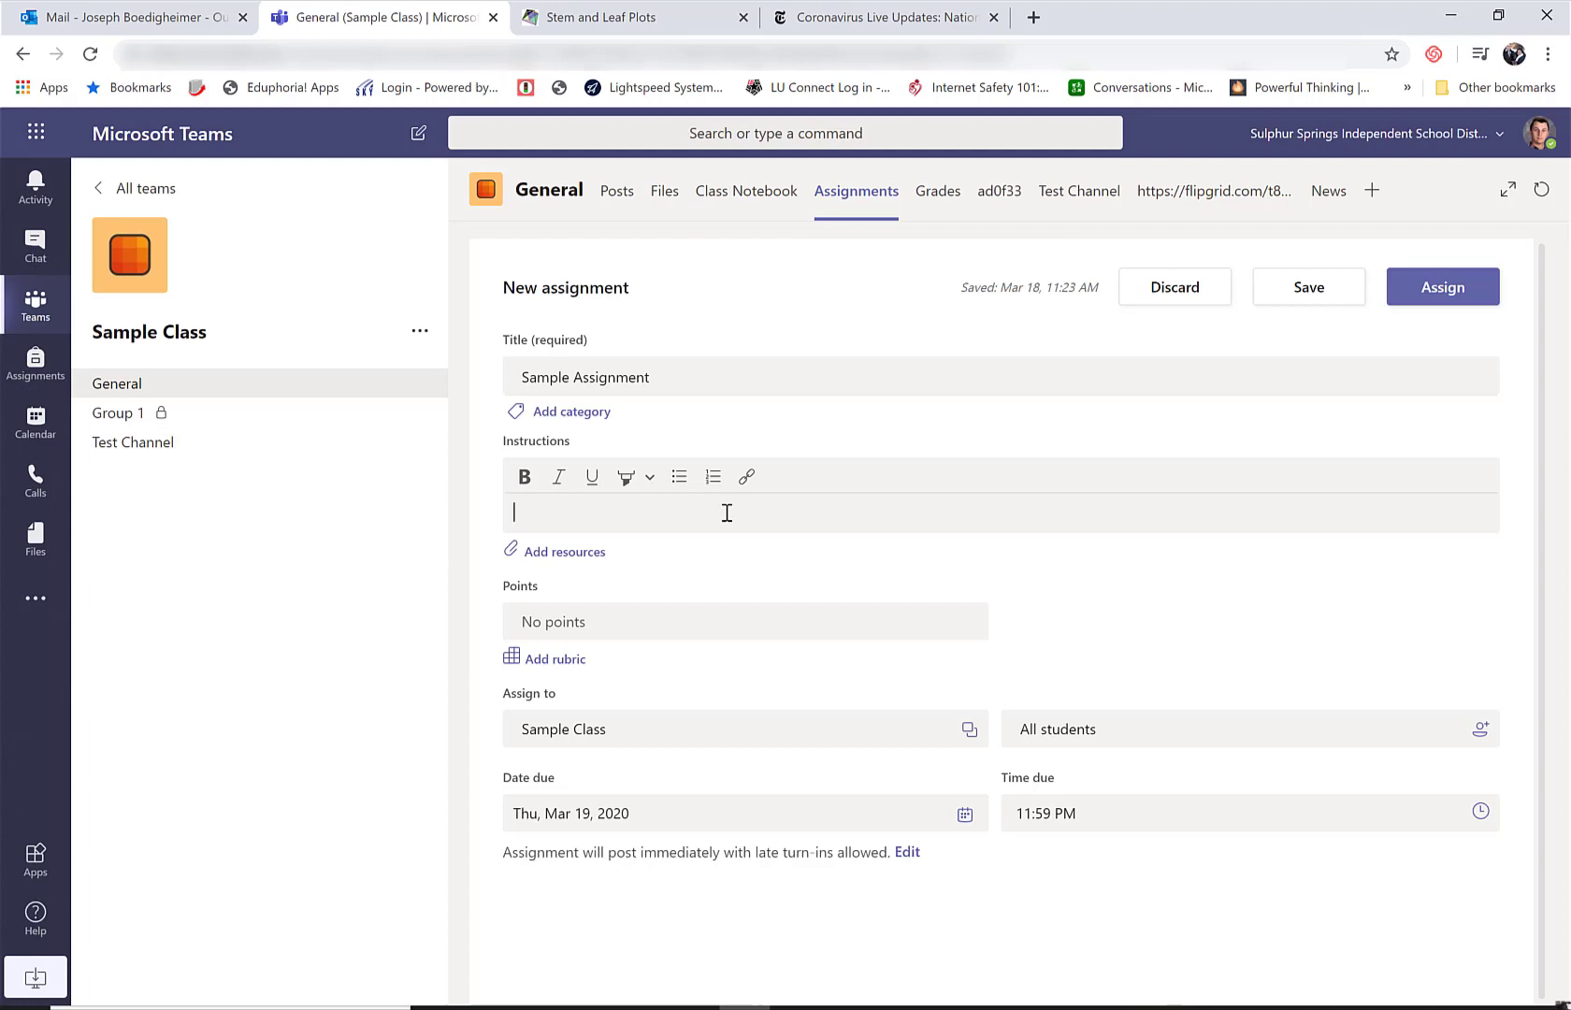
type("Directions:")
key("Return")
type("Step 1")
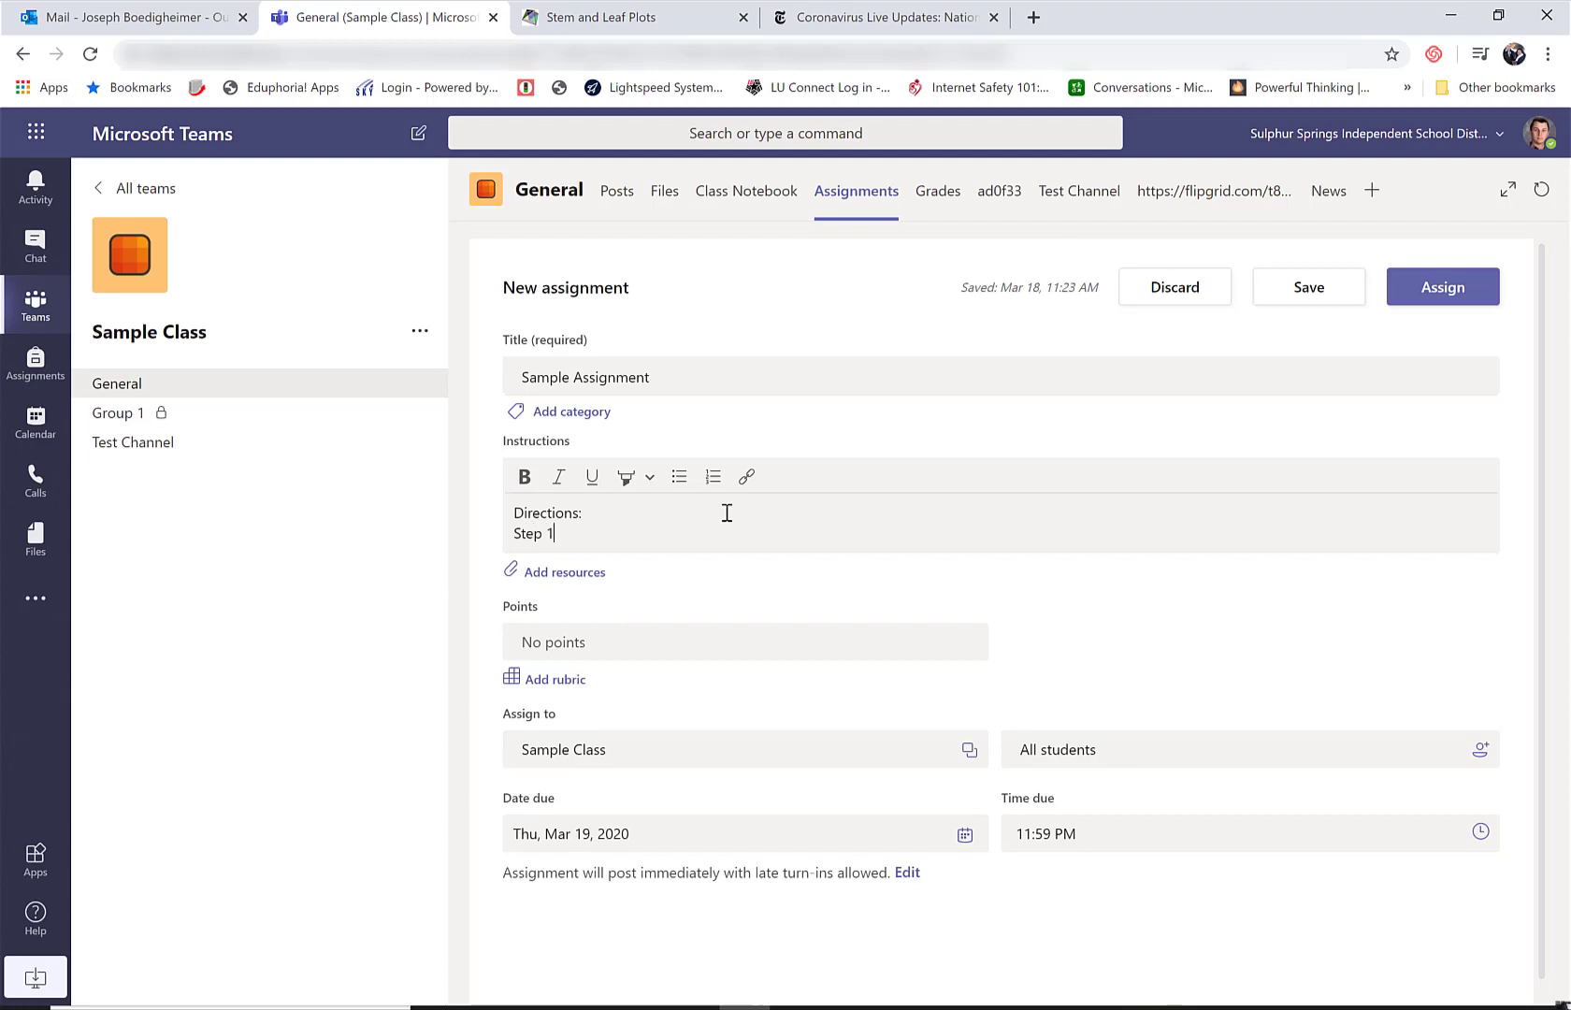
key("Return")
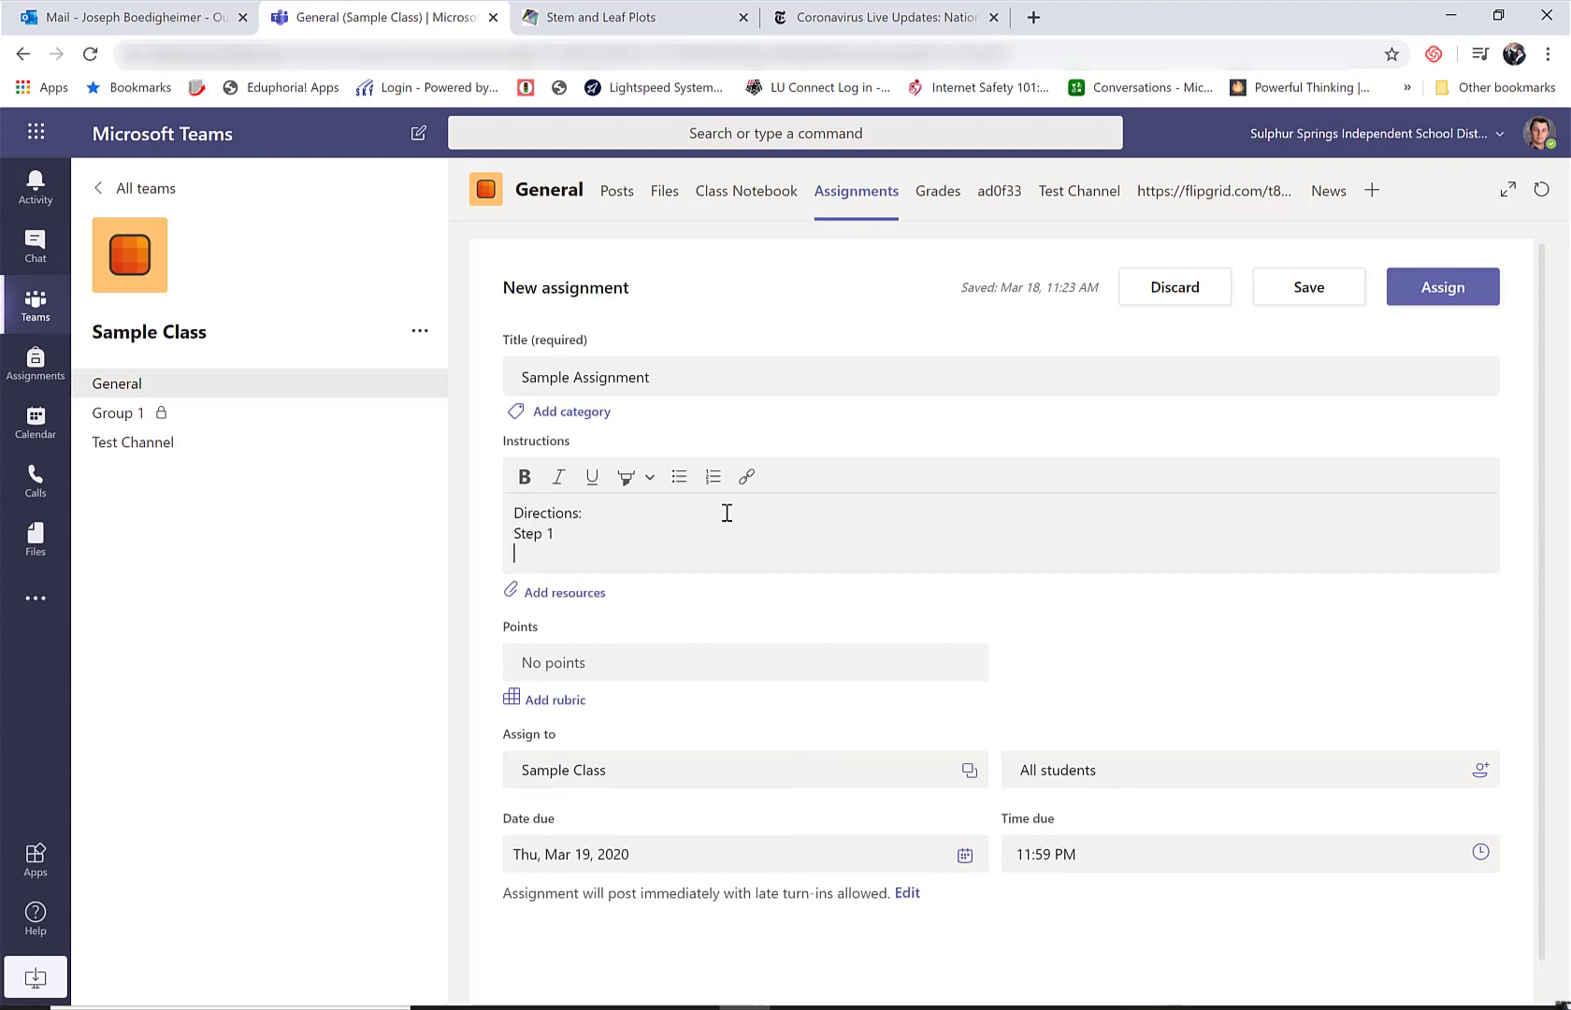
type("Step 2")
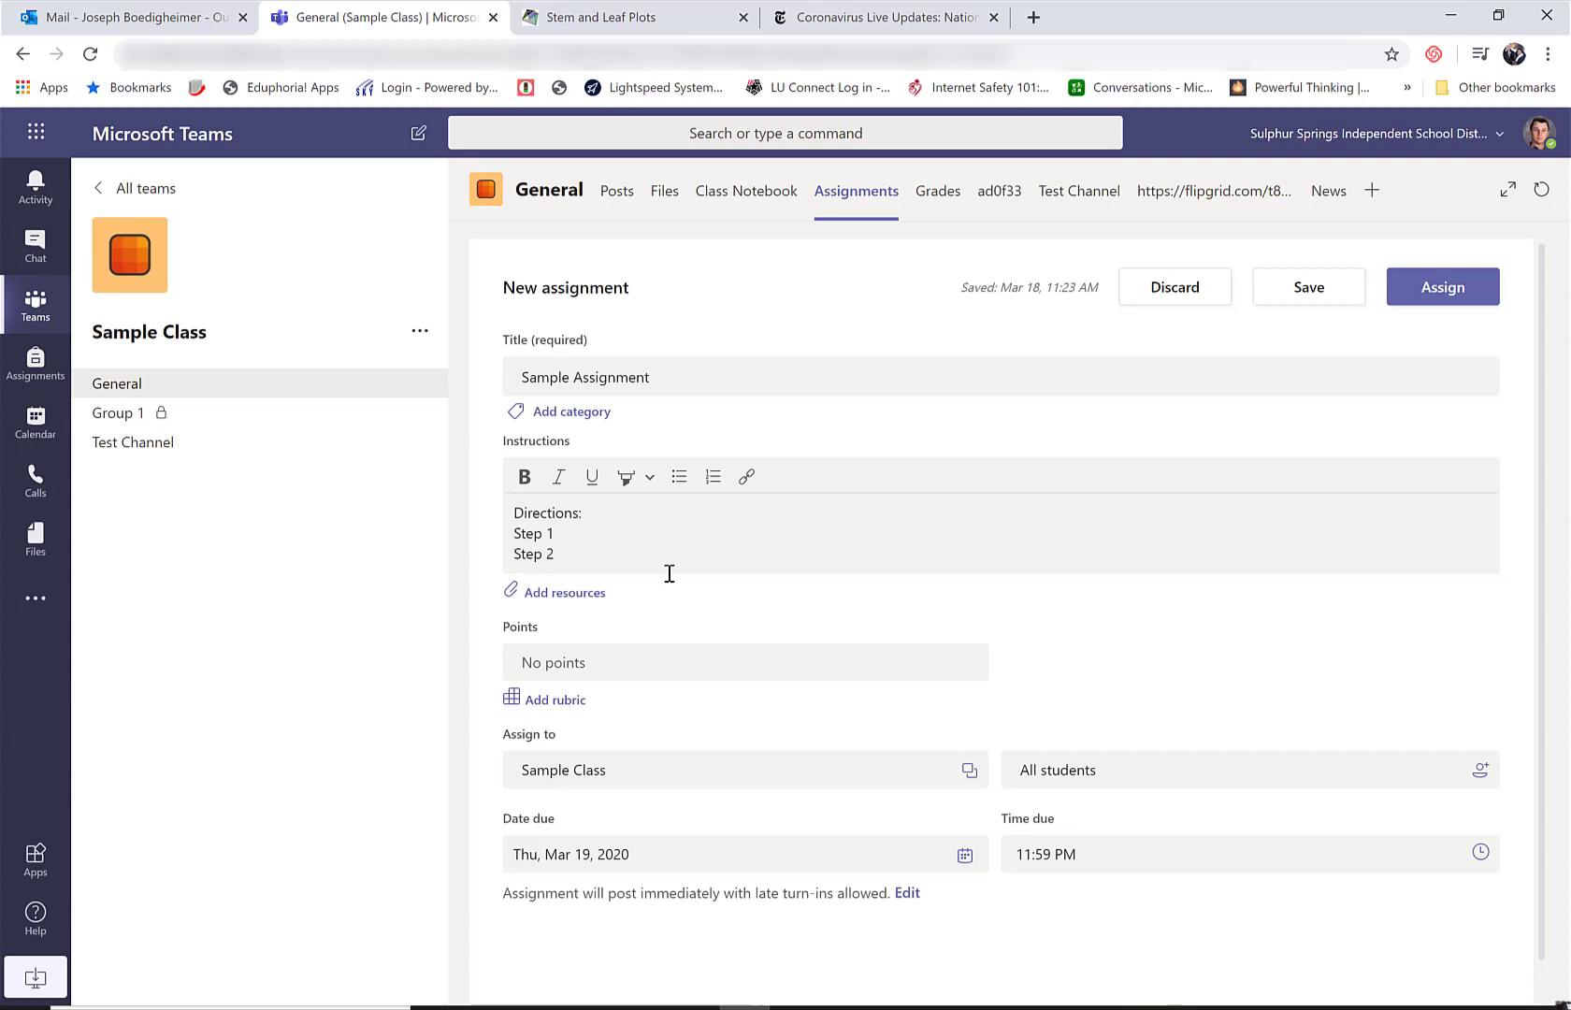
- Start adding a resource and look over the new file types and the file upload from this device
left_click(555, 595)
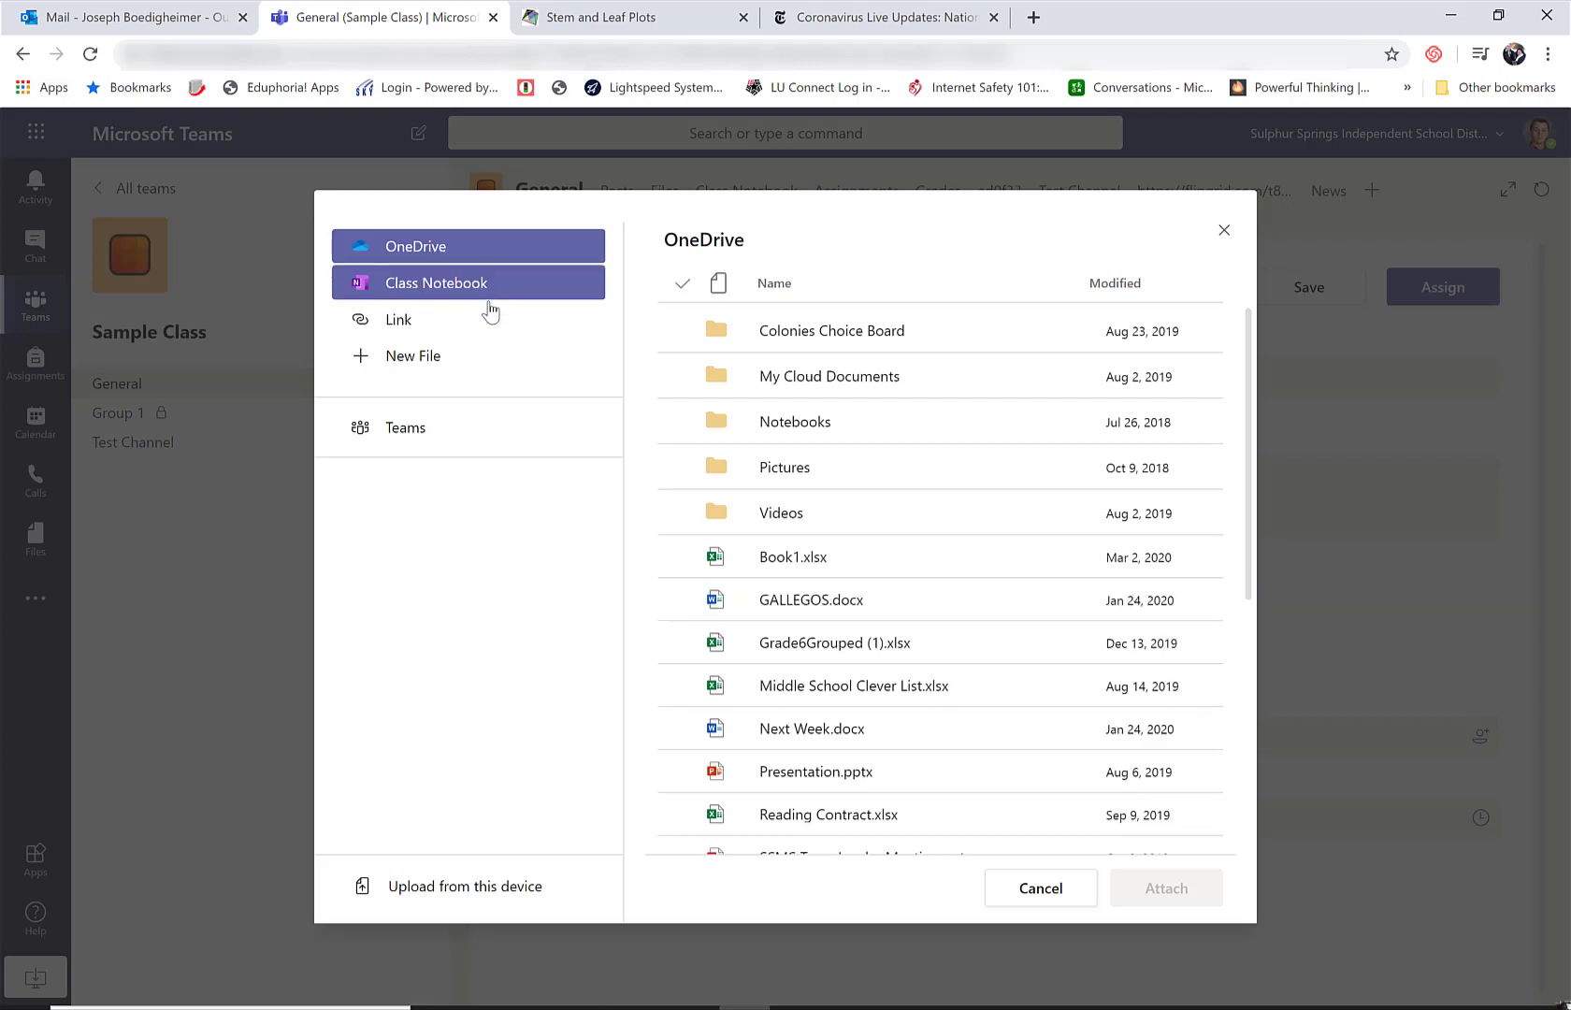
left_click(494, 363)
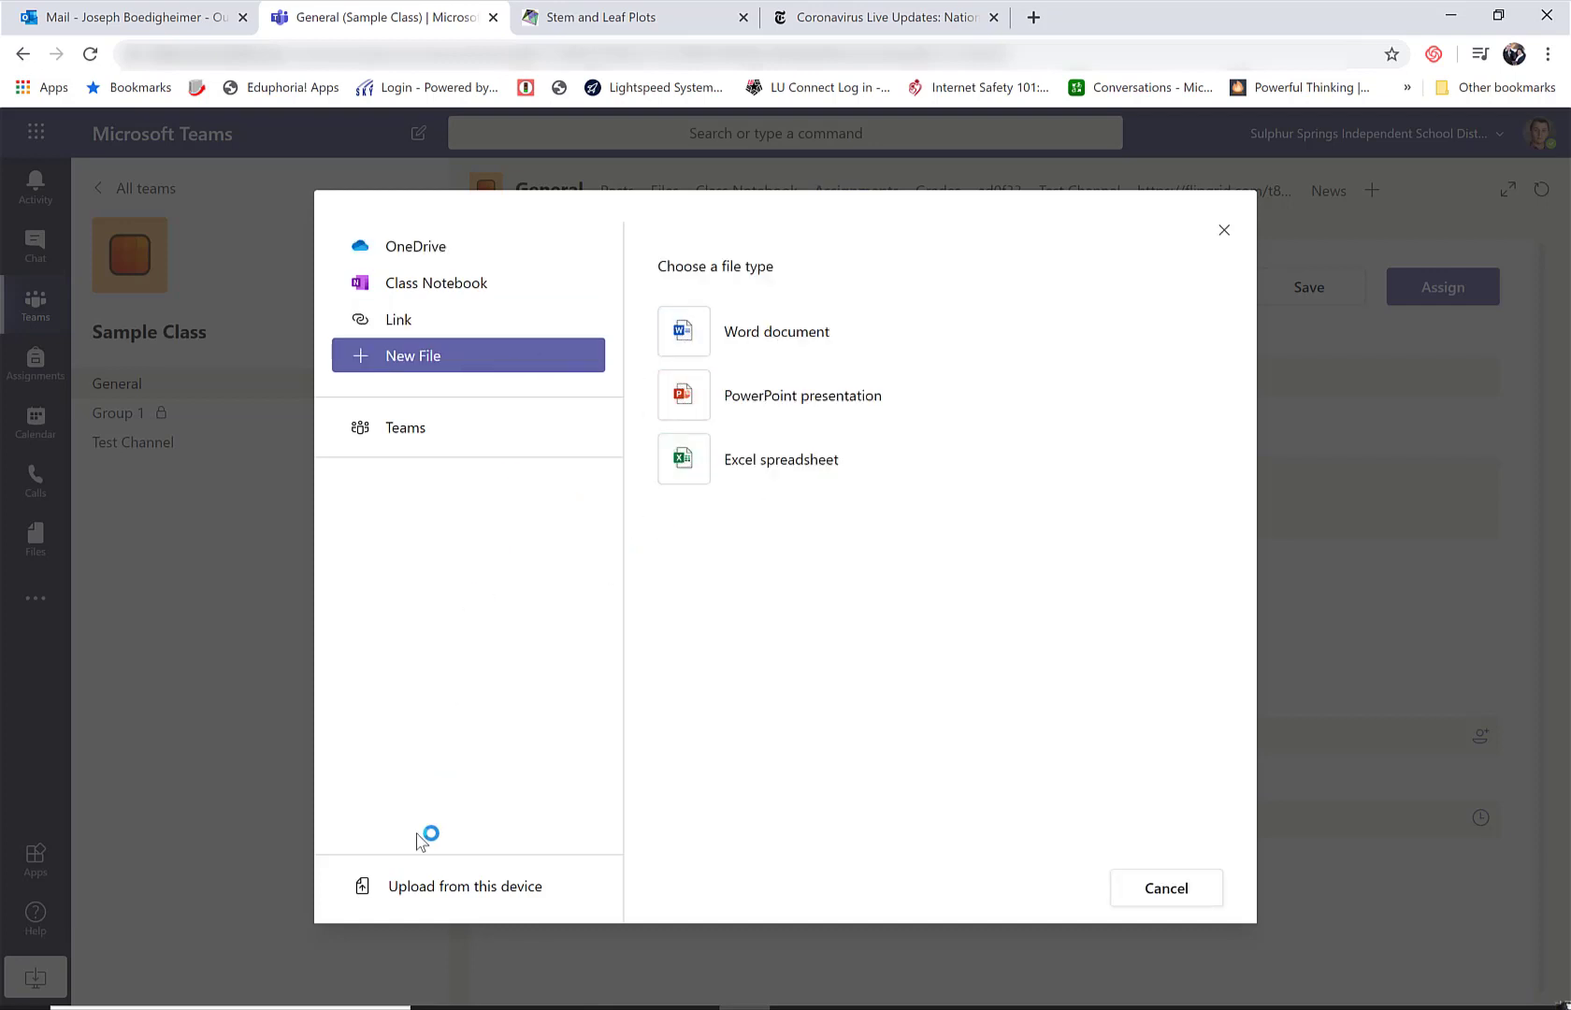
left_click(423, 892)
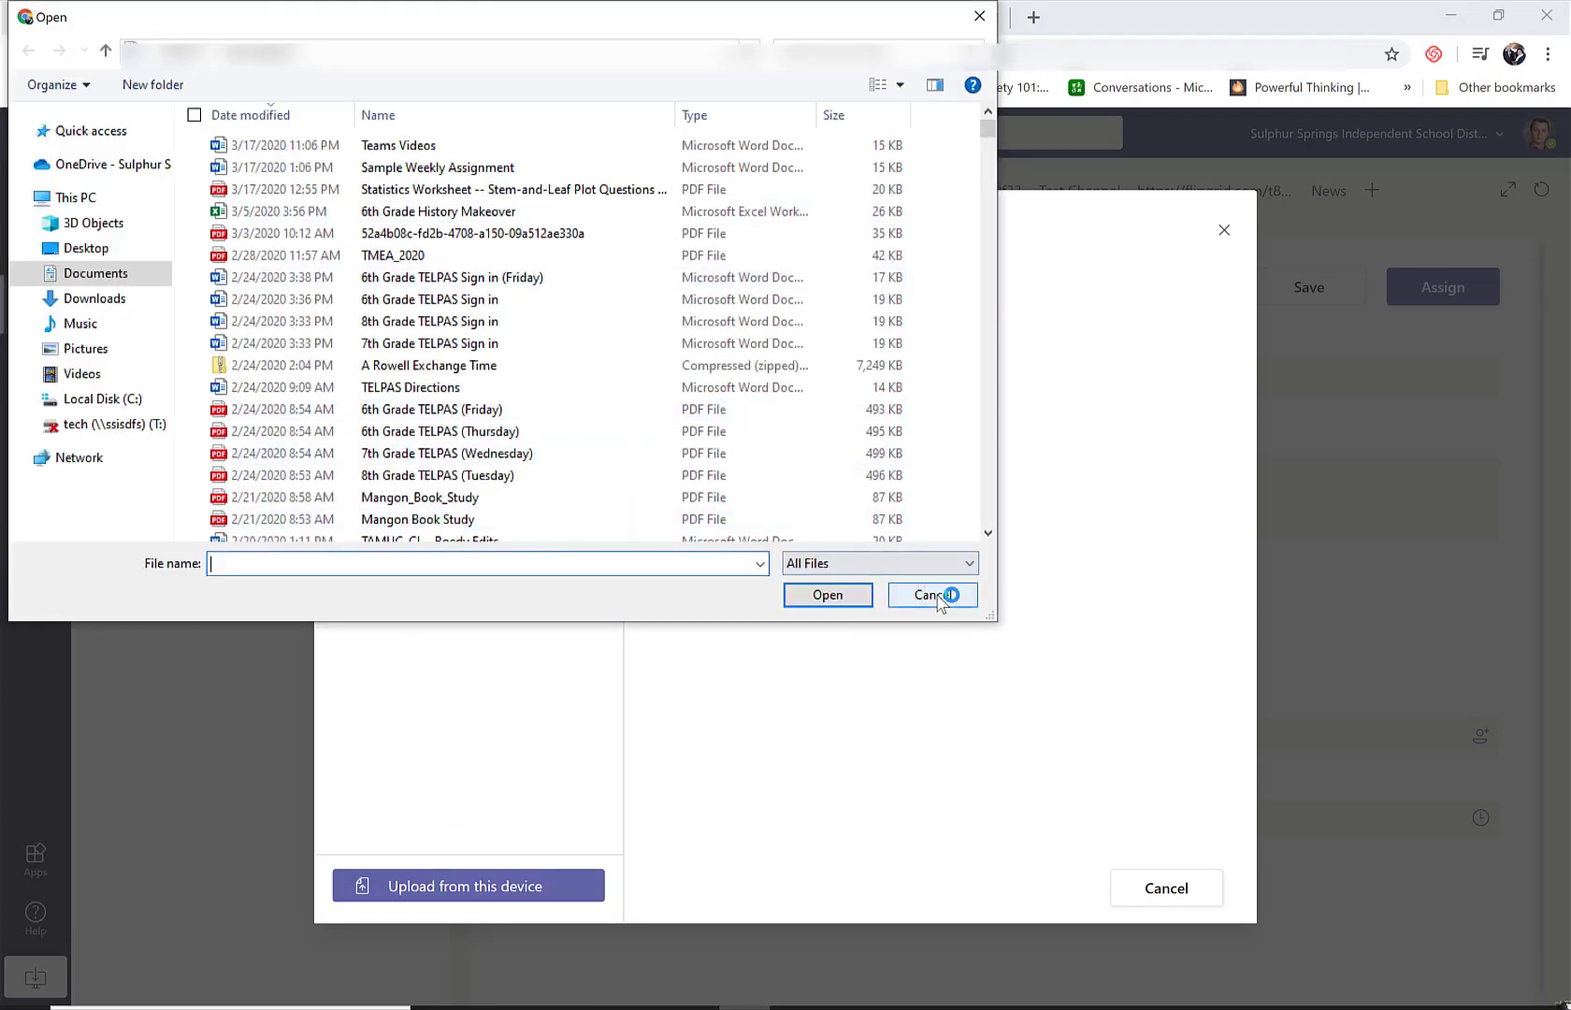
left_click(937, 596)
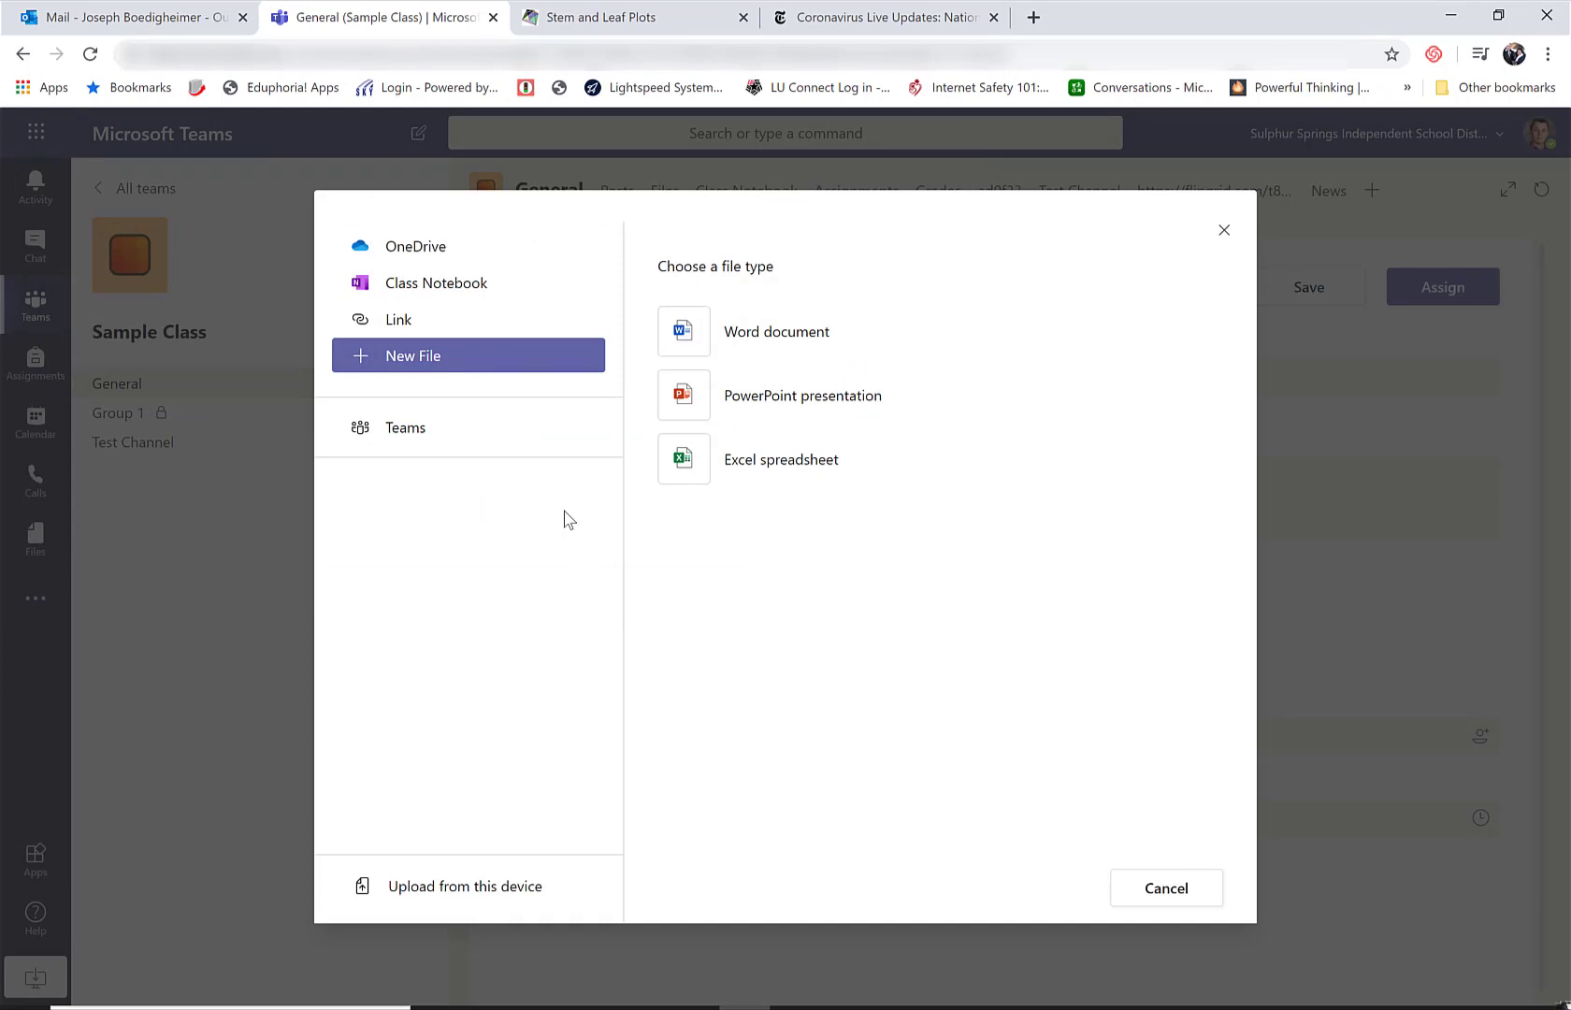
- Attach the web address of the New York Times coronavirus live updates article as a link resource
left_click(468, 323)
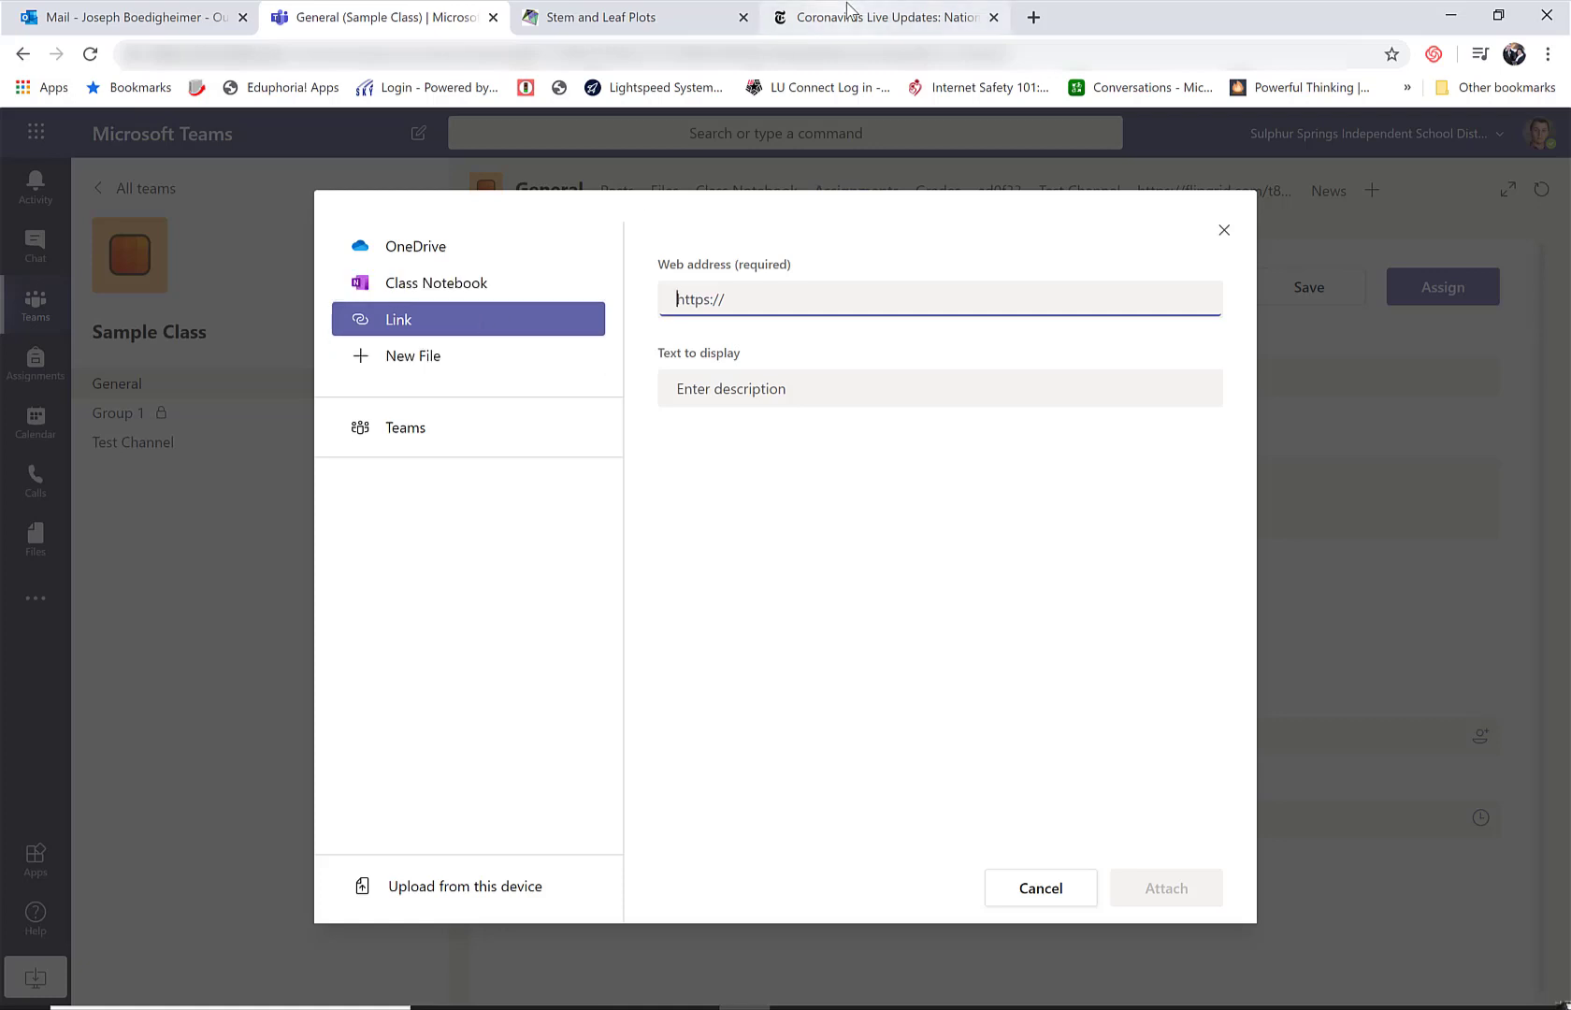
left_click(822, 18)
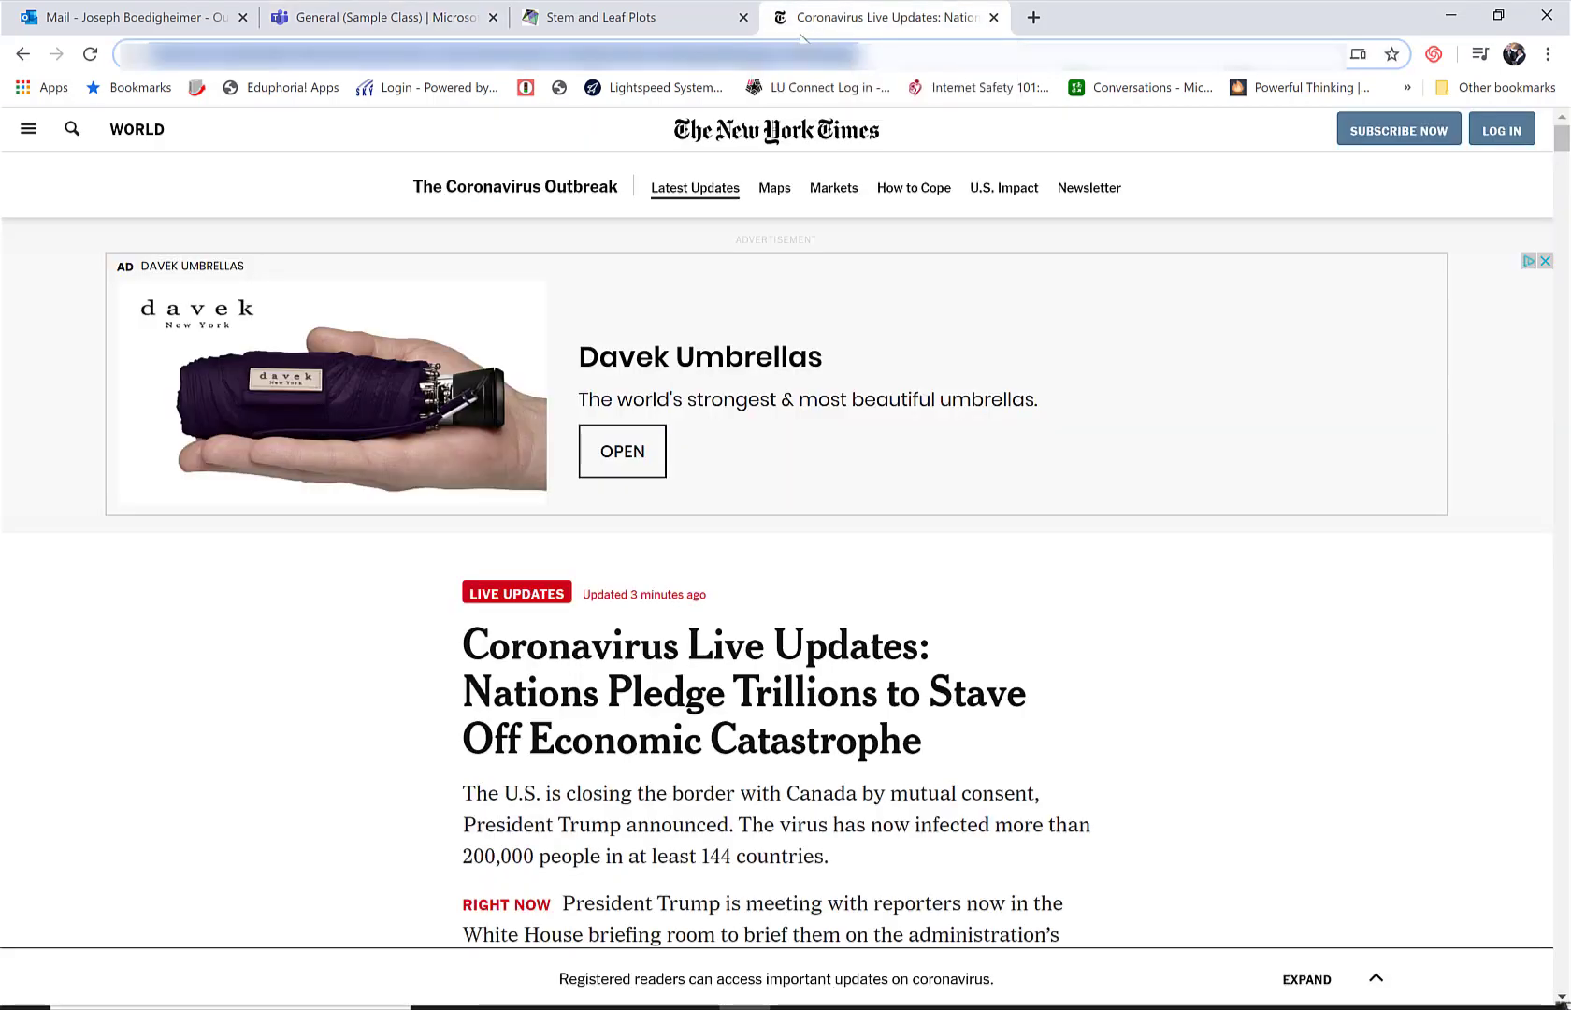
left_click(378, 17)
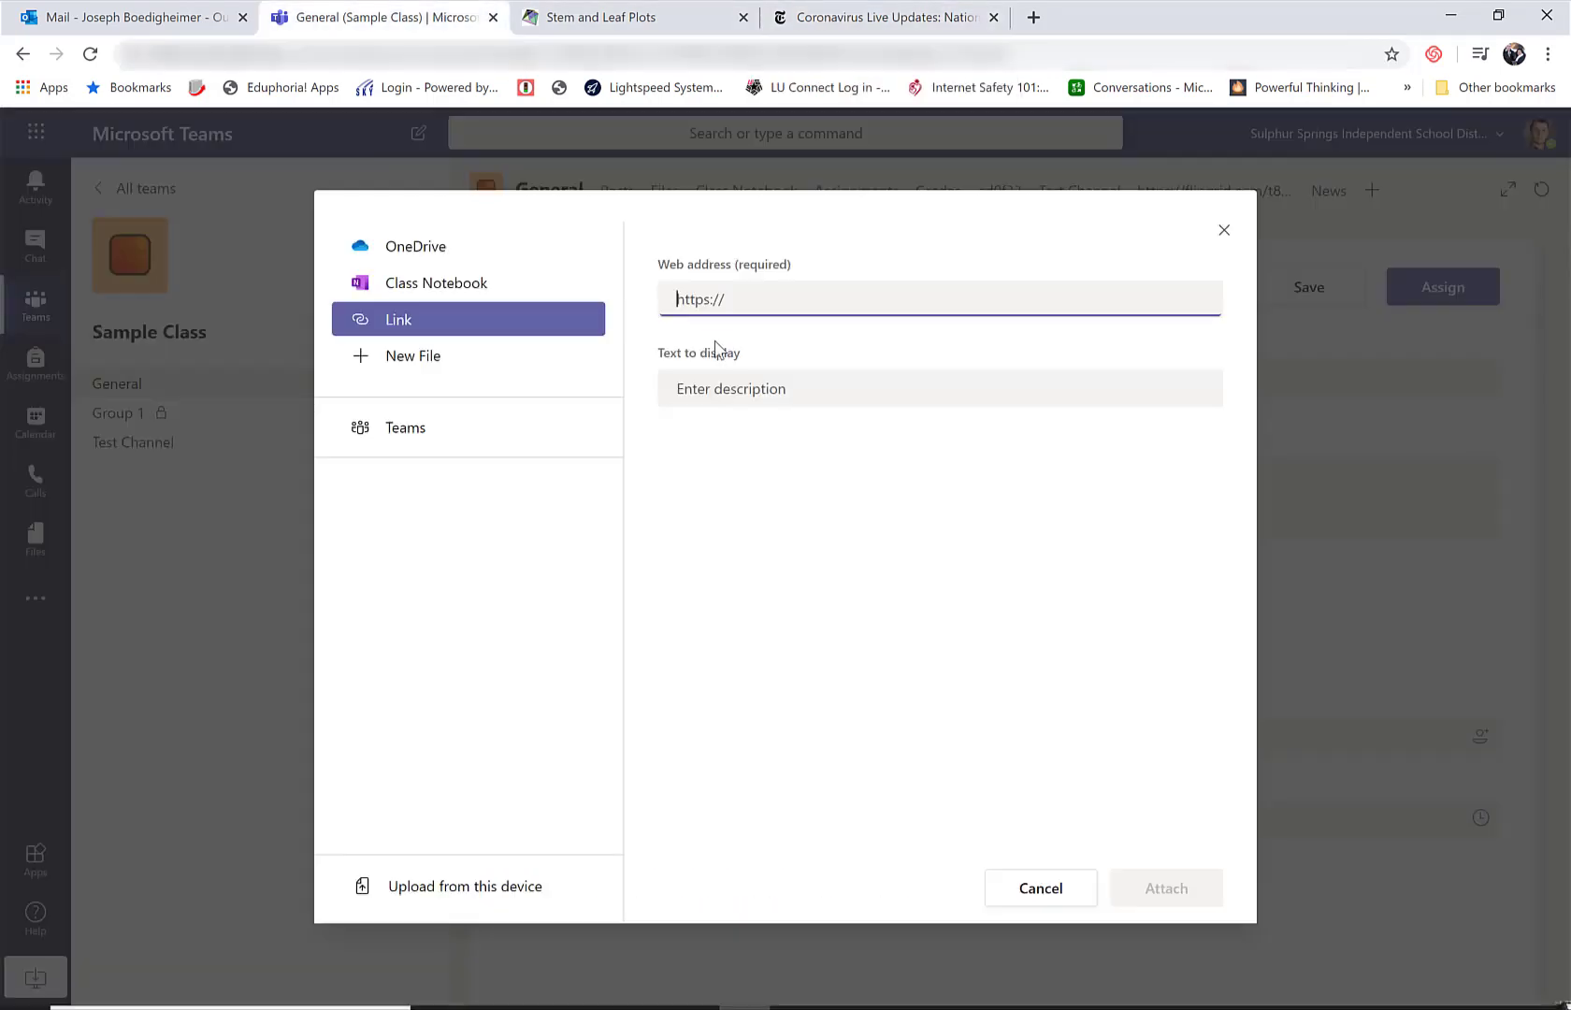
key("ctrl+v")
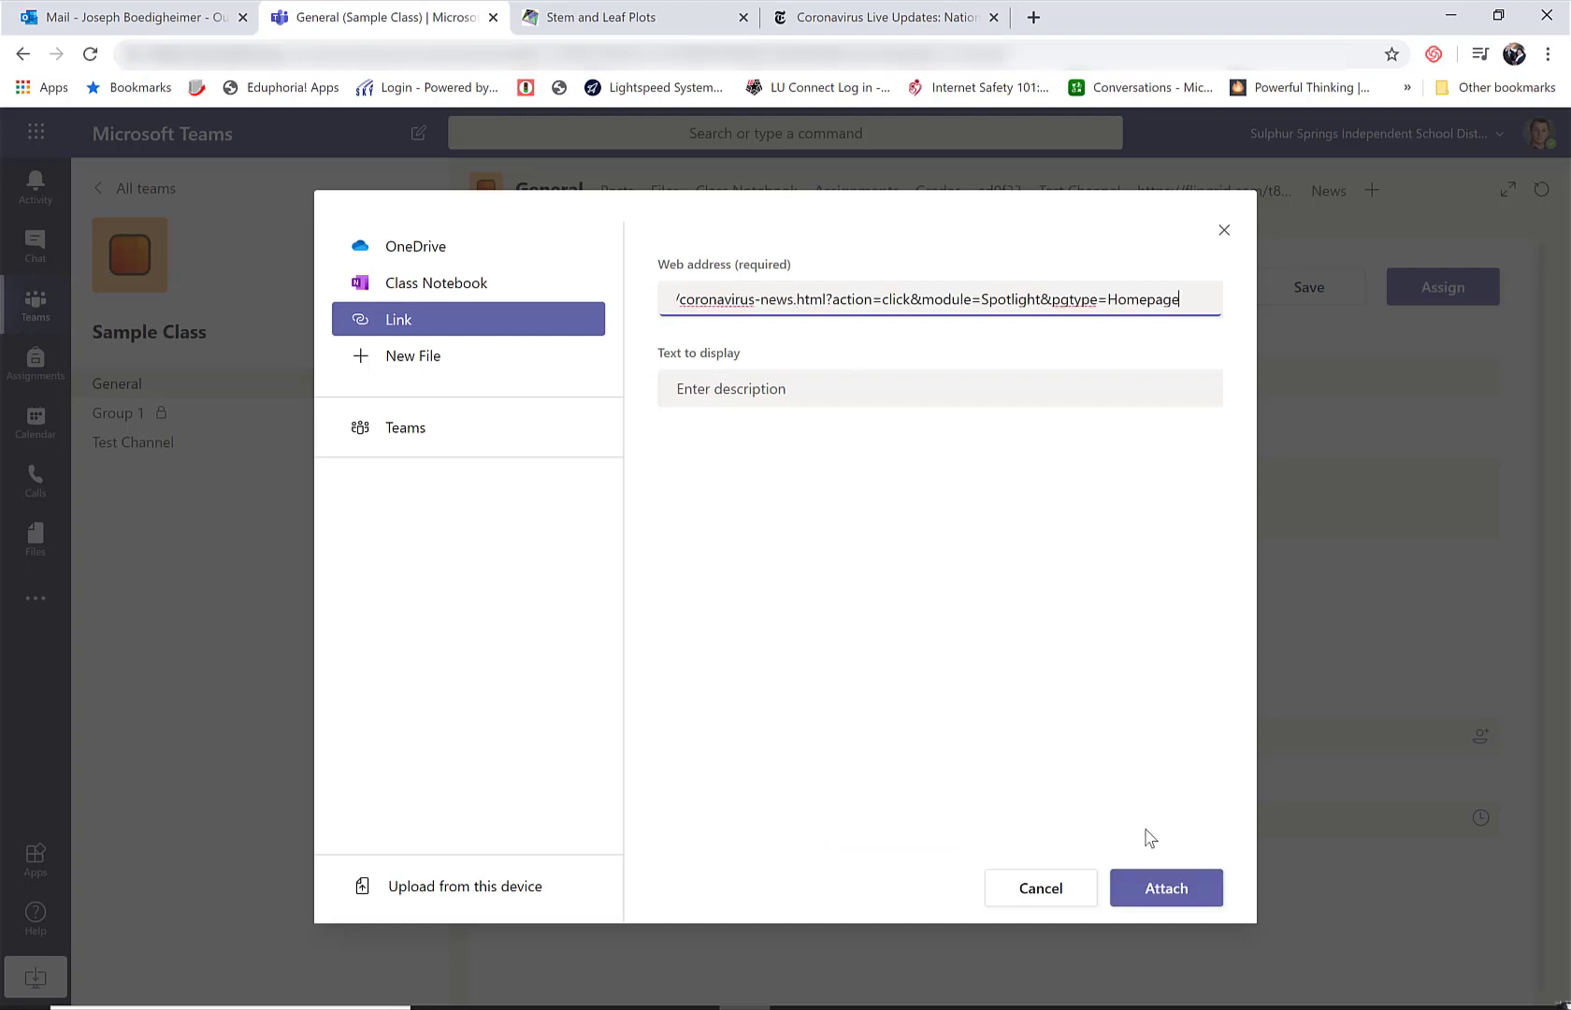
left_click(1155, 890)
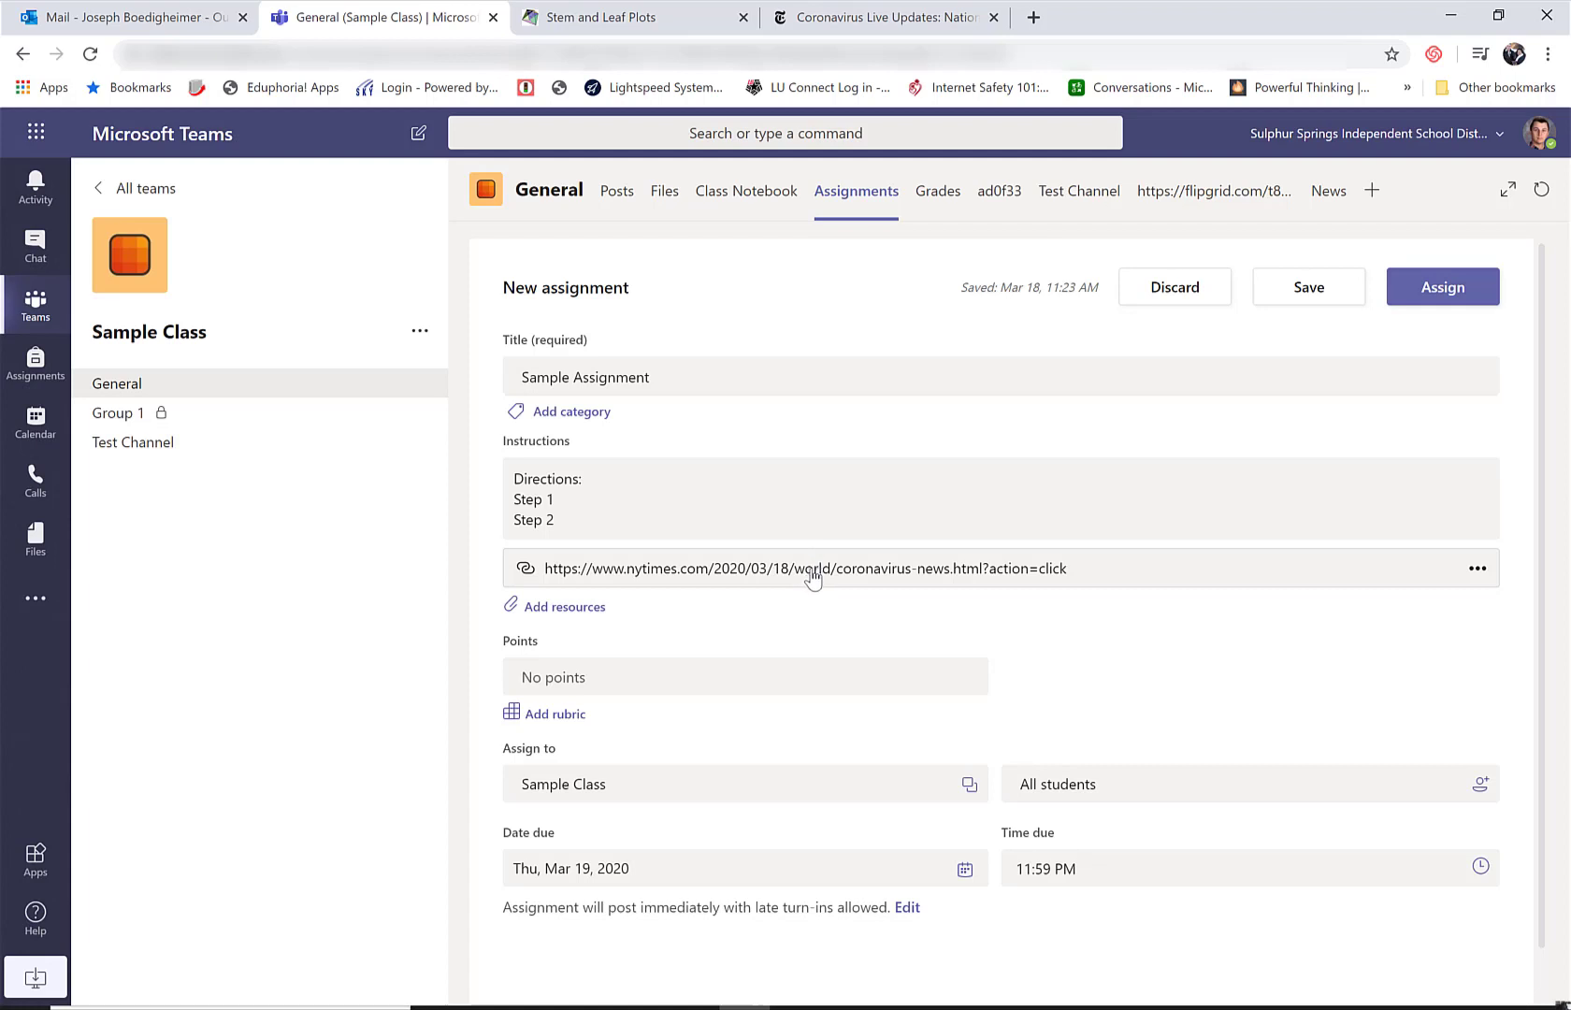
- Create a new Word document named "Assignment 1" and attach it as a resource
left_click(570, 609)
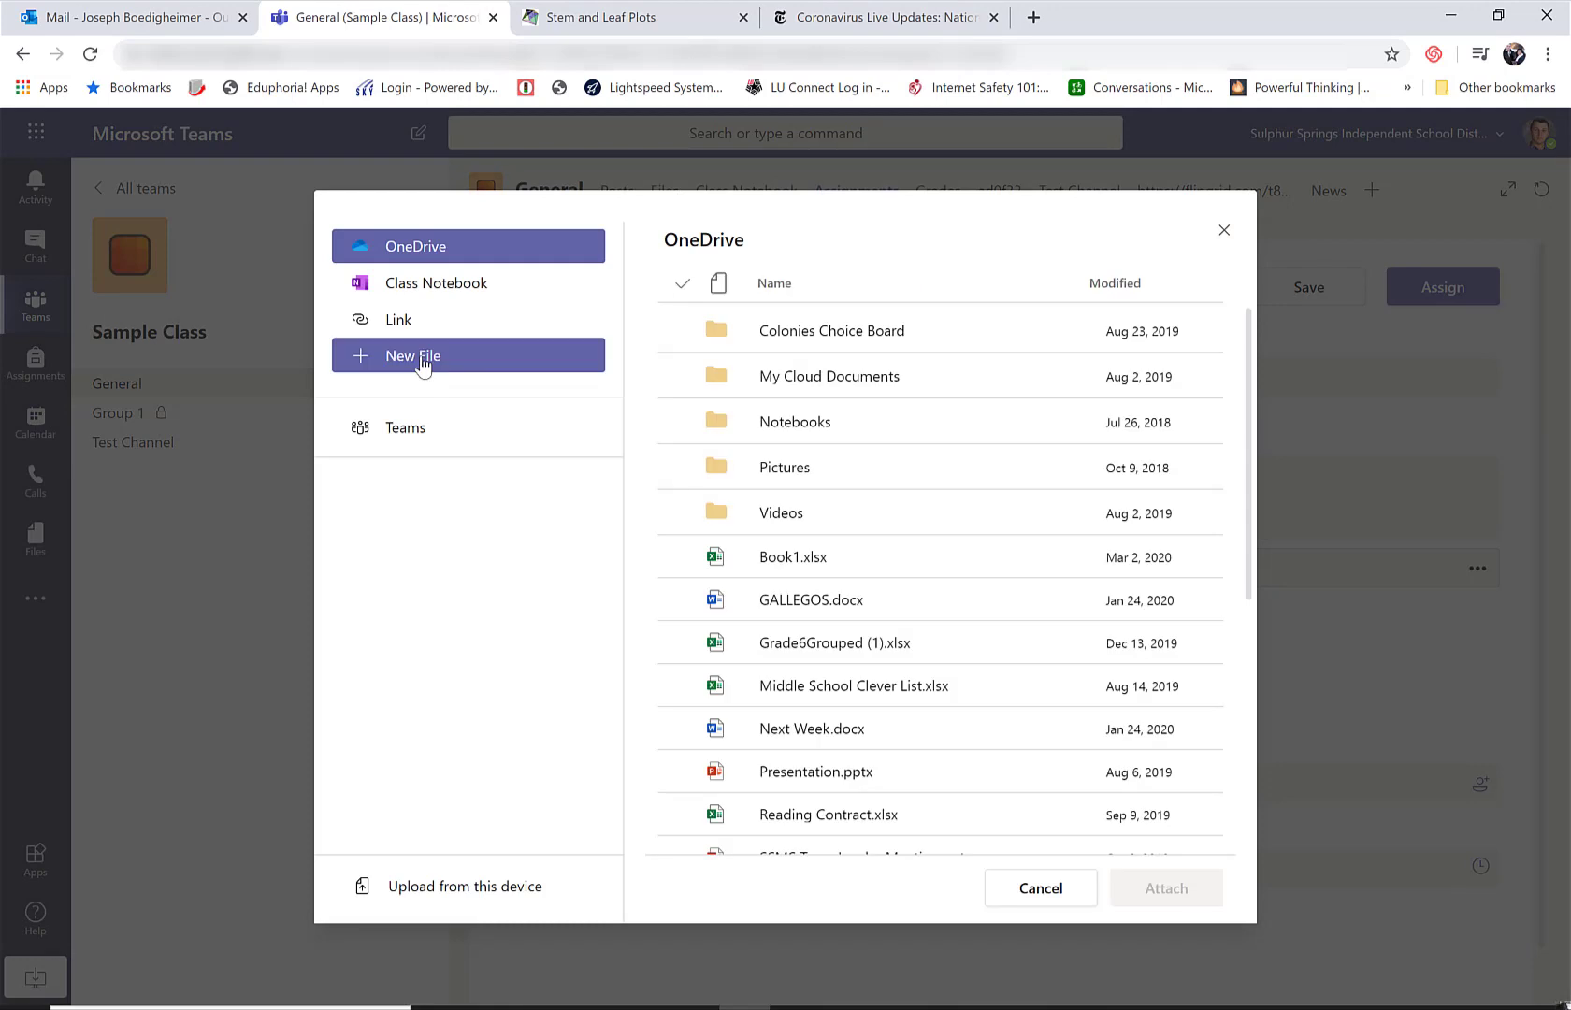
left_click(422, 365)
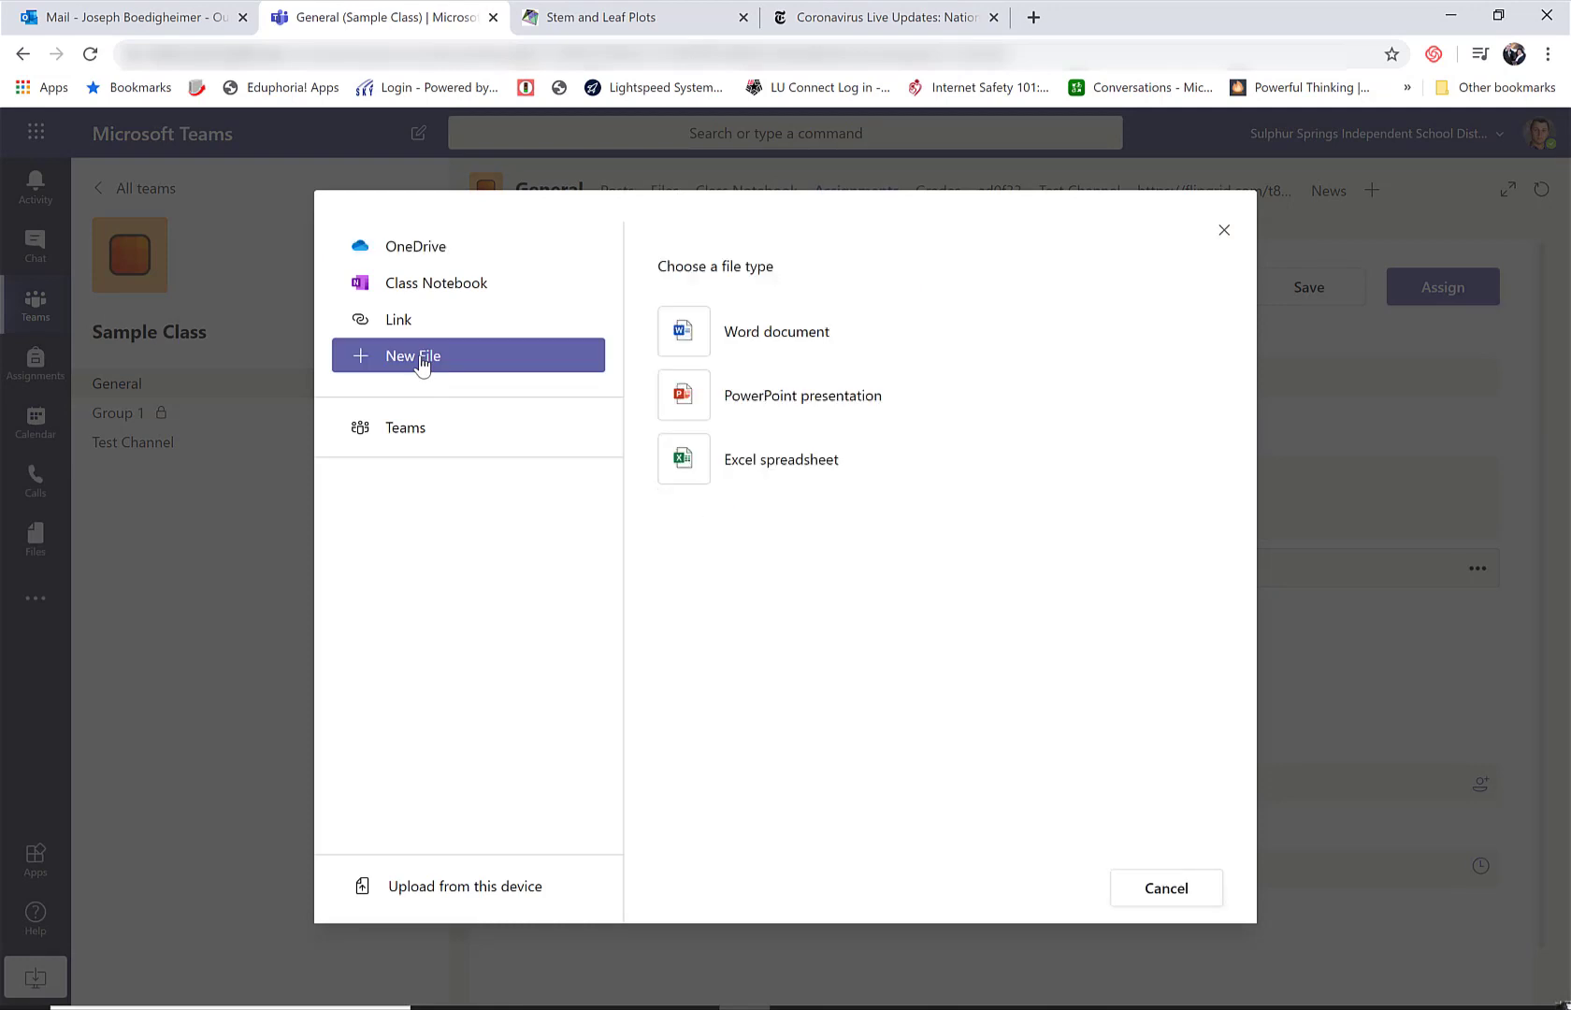
left_click(693, 339)
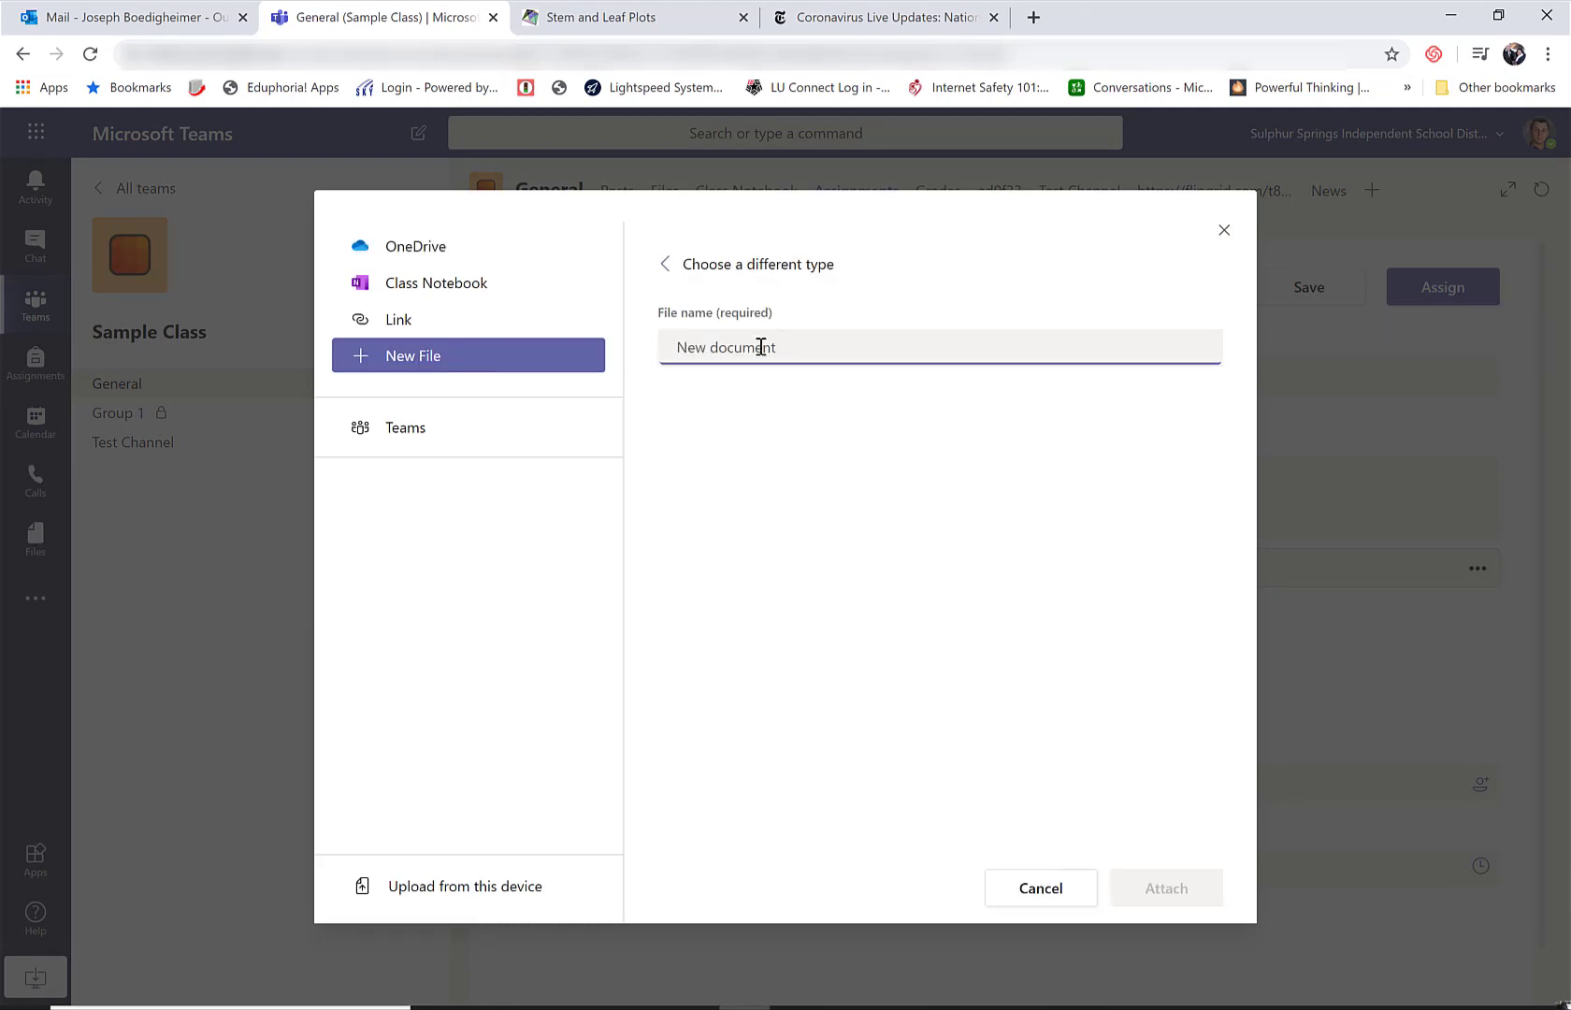
type("Assignment")
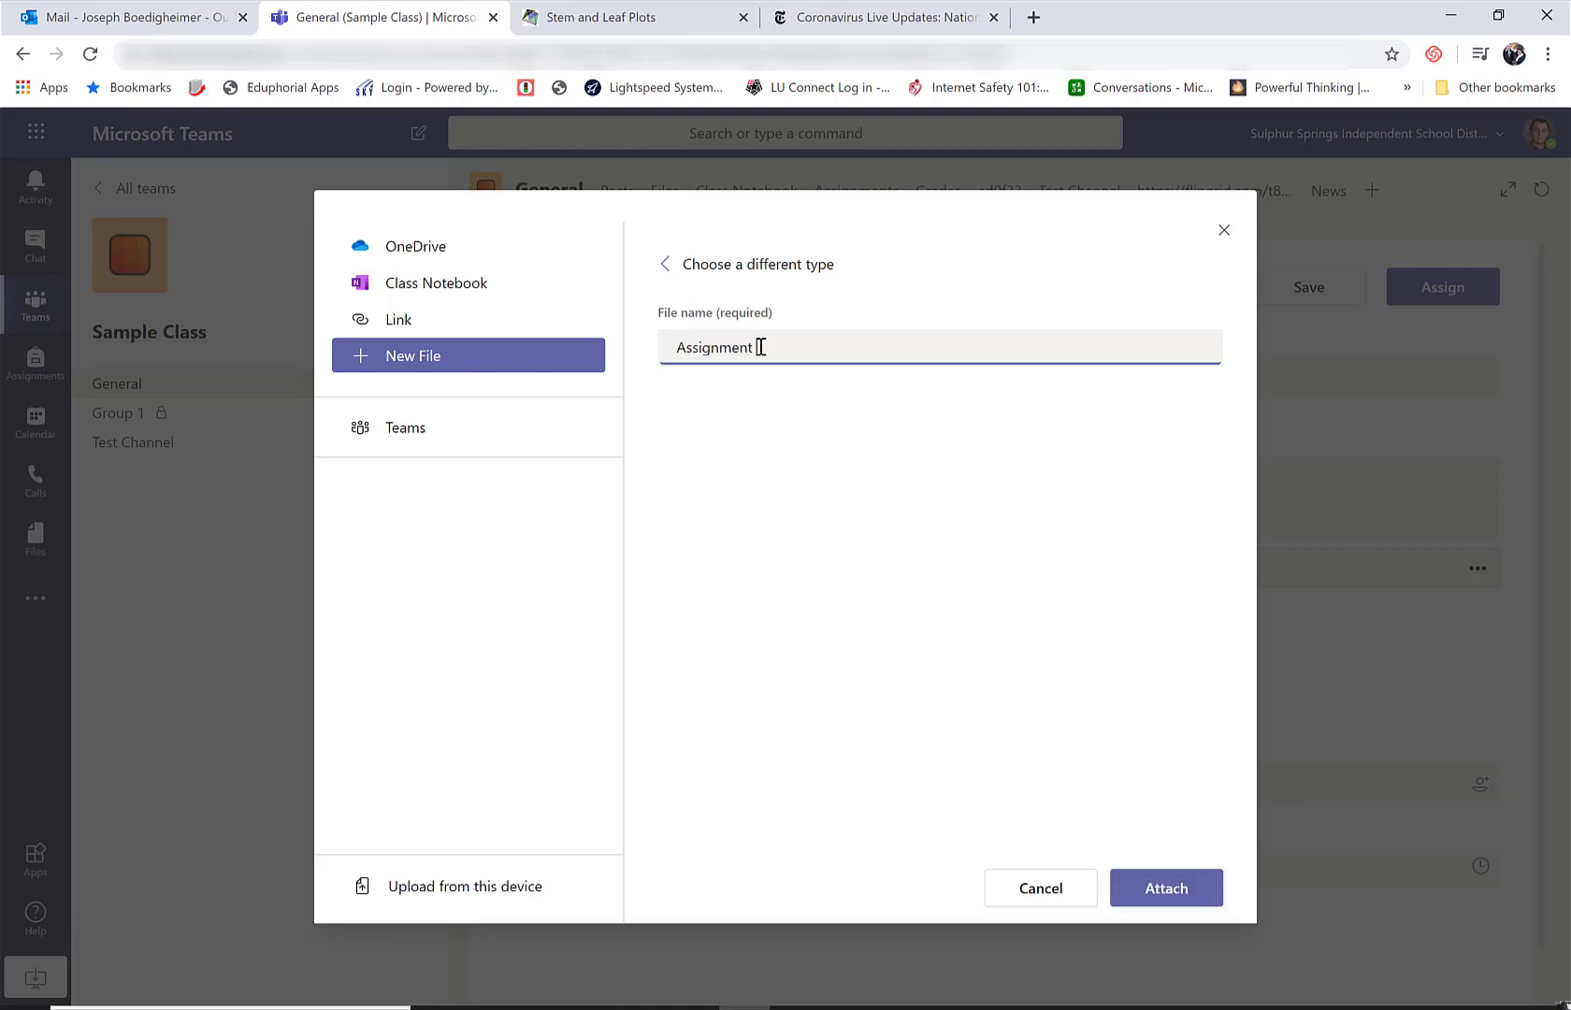
type(" 1")
left_click(1209, 894)
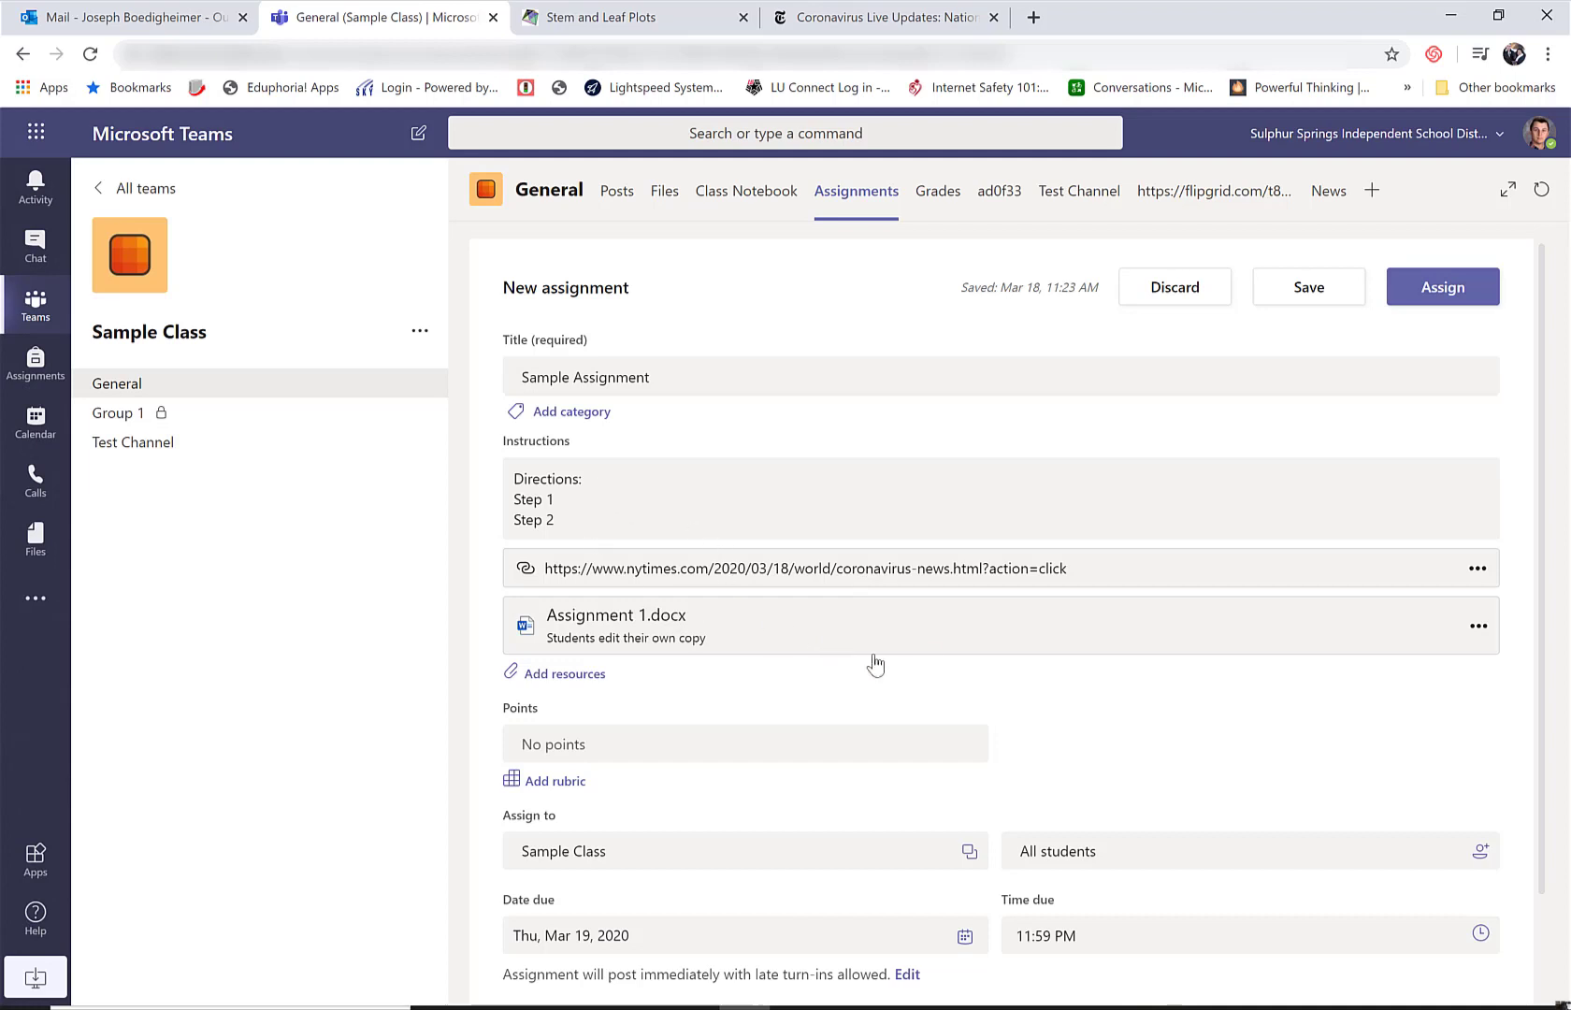
- Set the assignment's points to 10
scroll(935, 655, "down", 2)
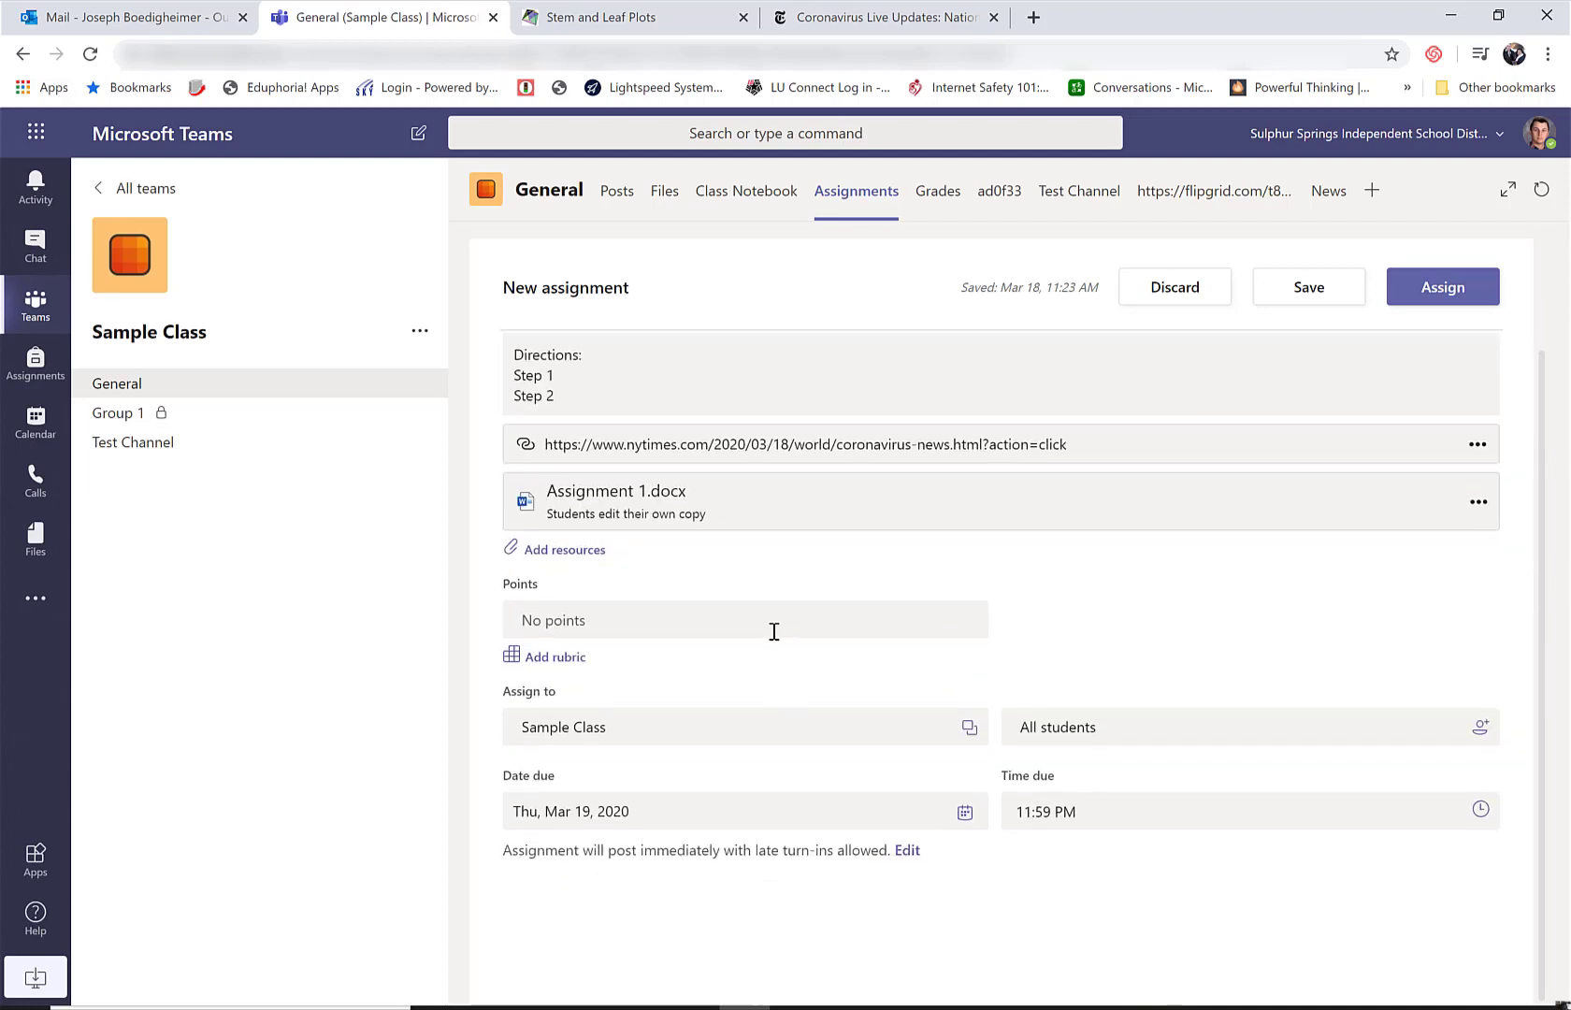
left_click(774, 628)
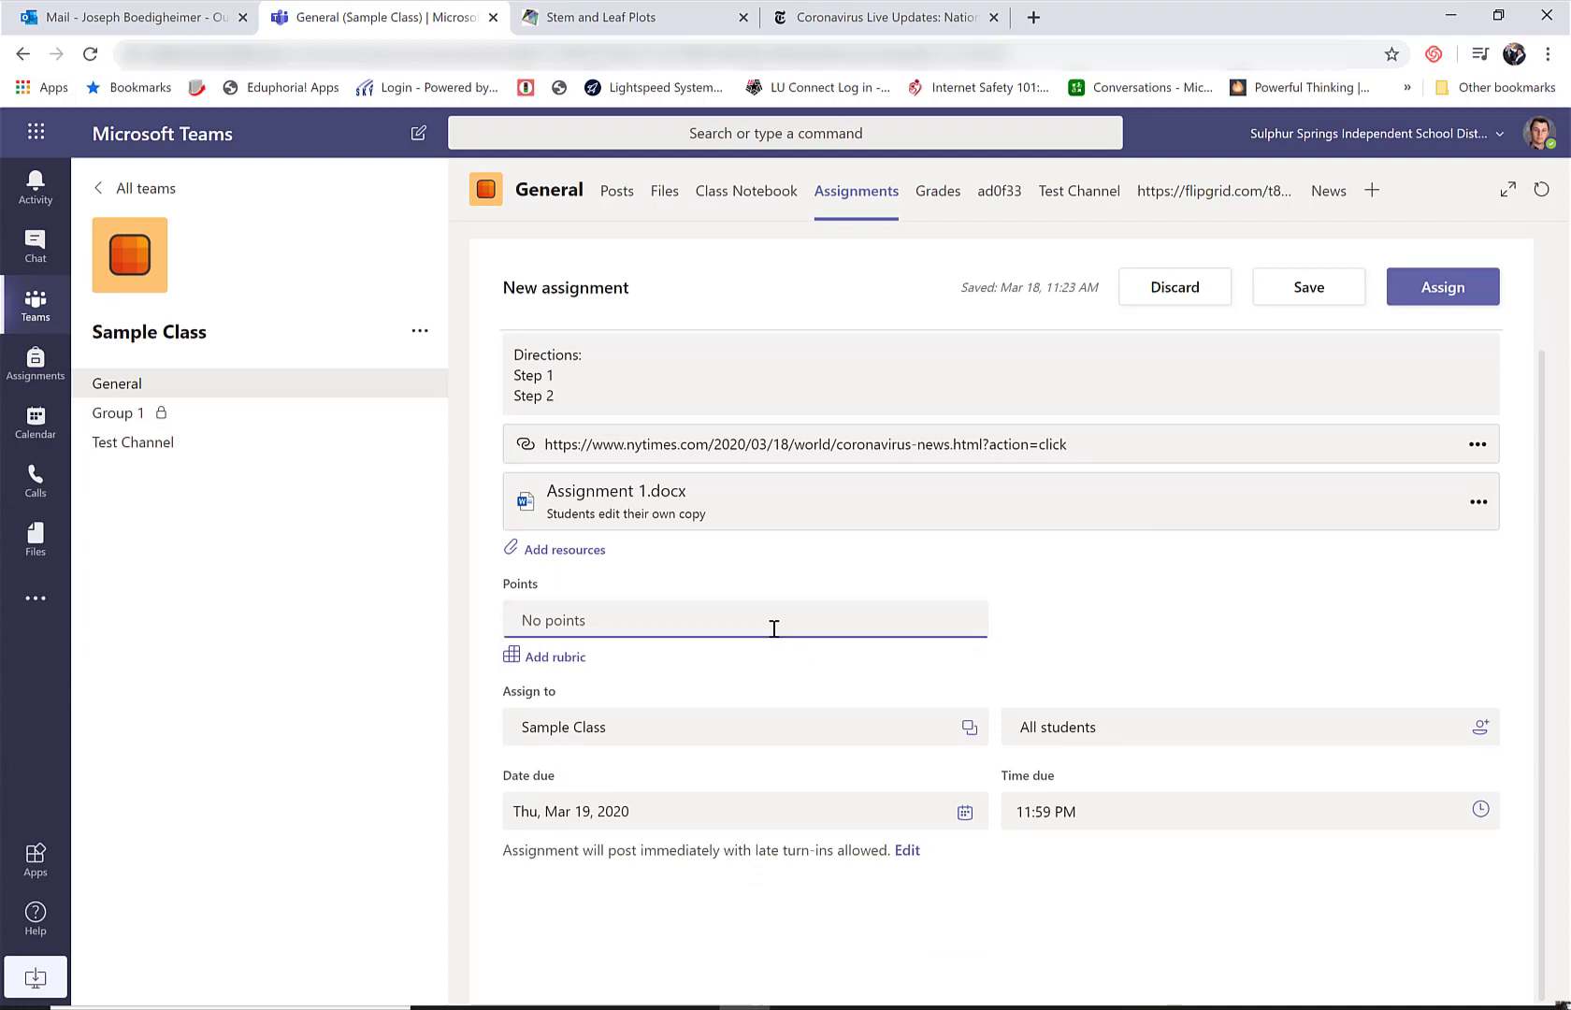
type("10")
left_click(806, 671)
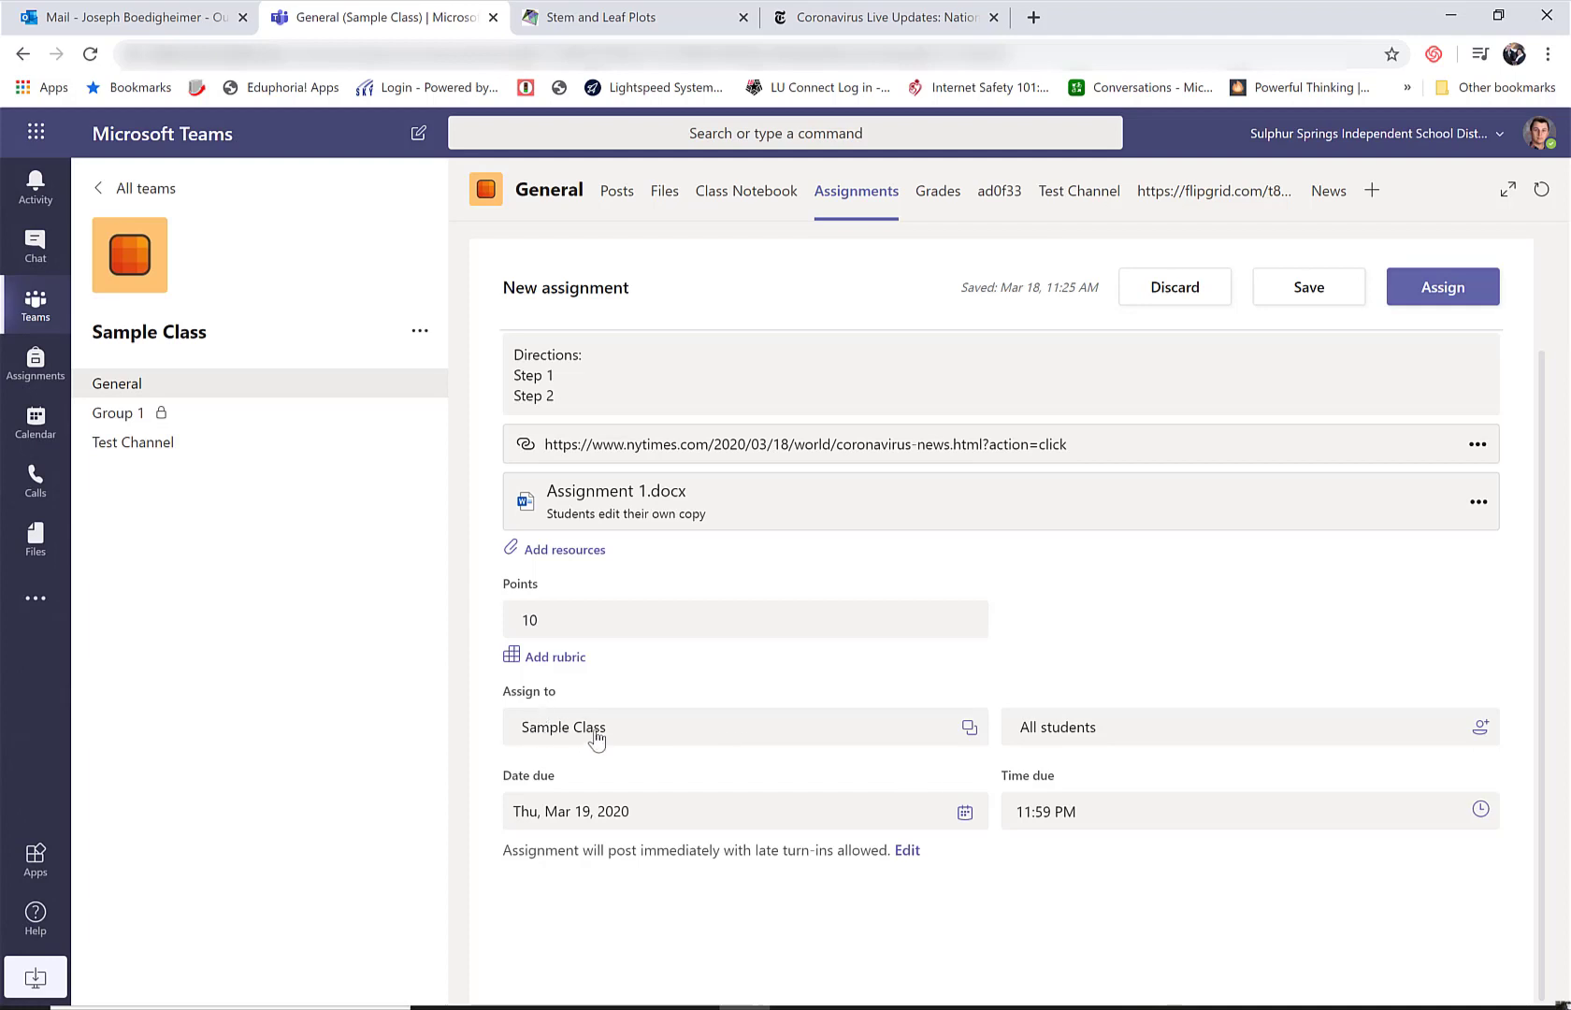
- Add Sample Class 2 to the classes that receive the assignment
left_click(969, 731)
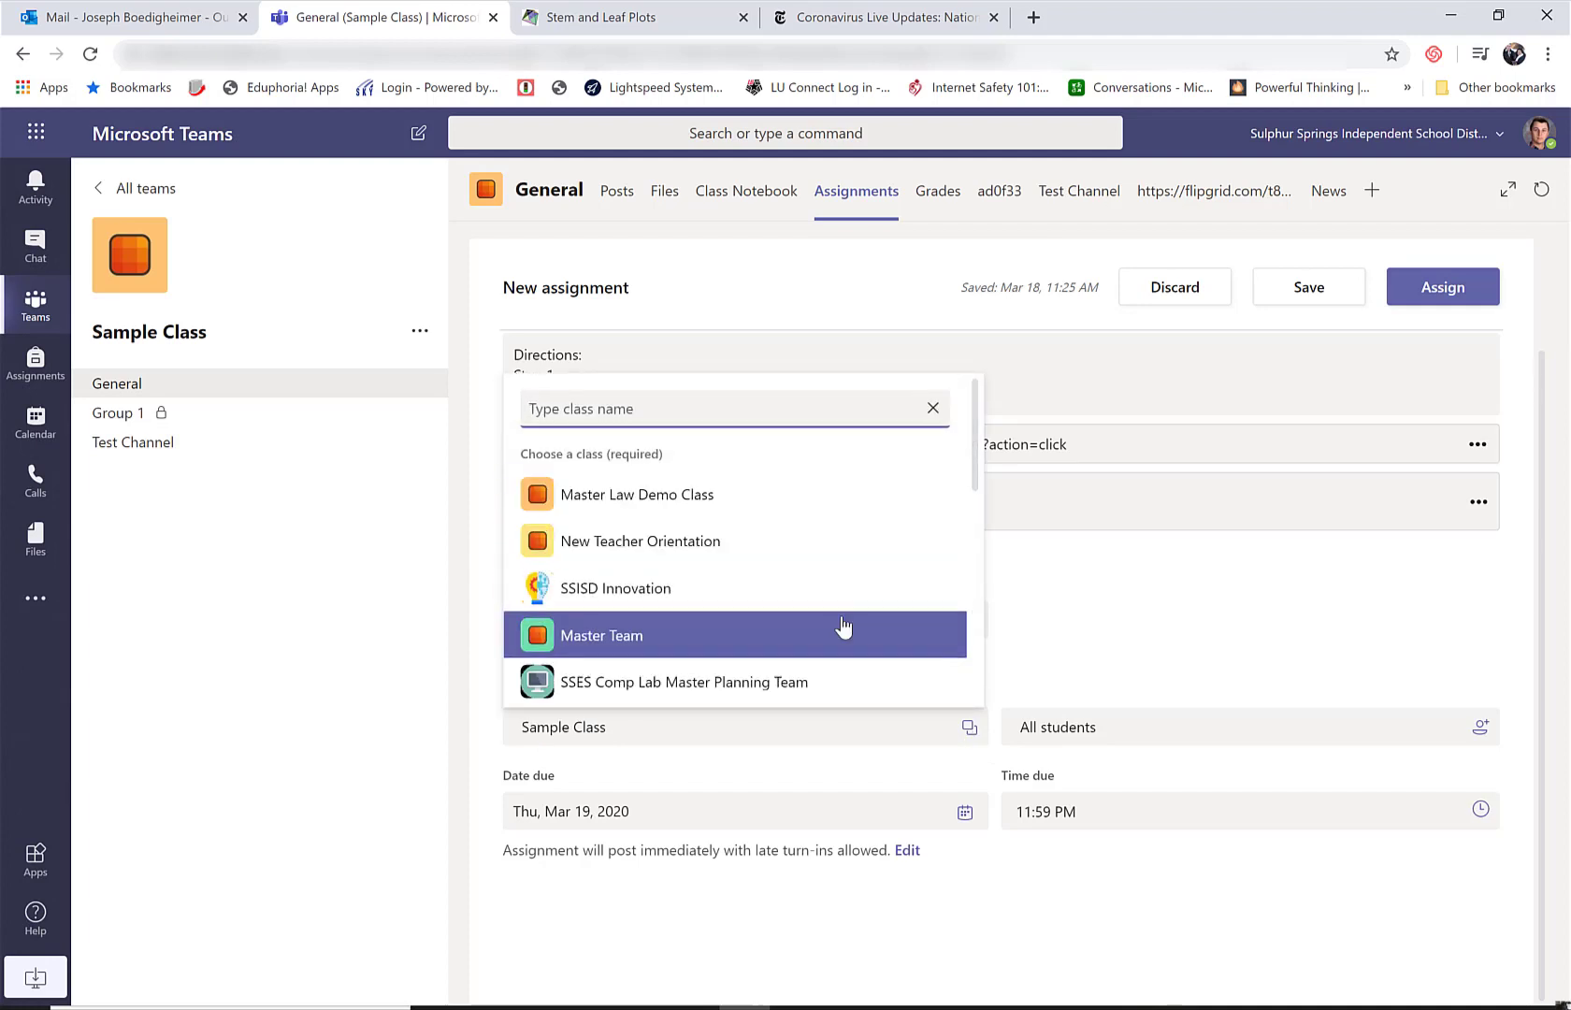
scroll(844, 628, "down", 1)
scroll(844, 628, "down", 2)
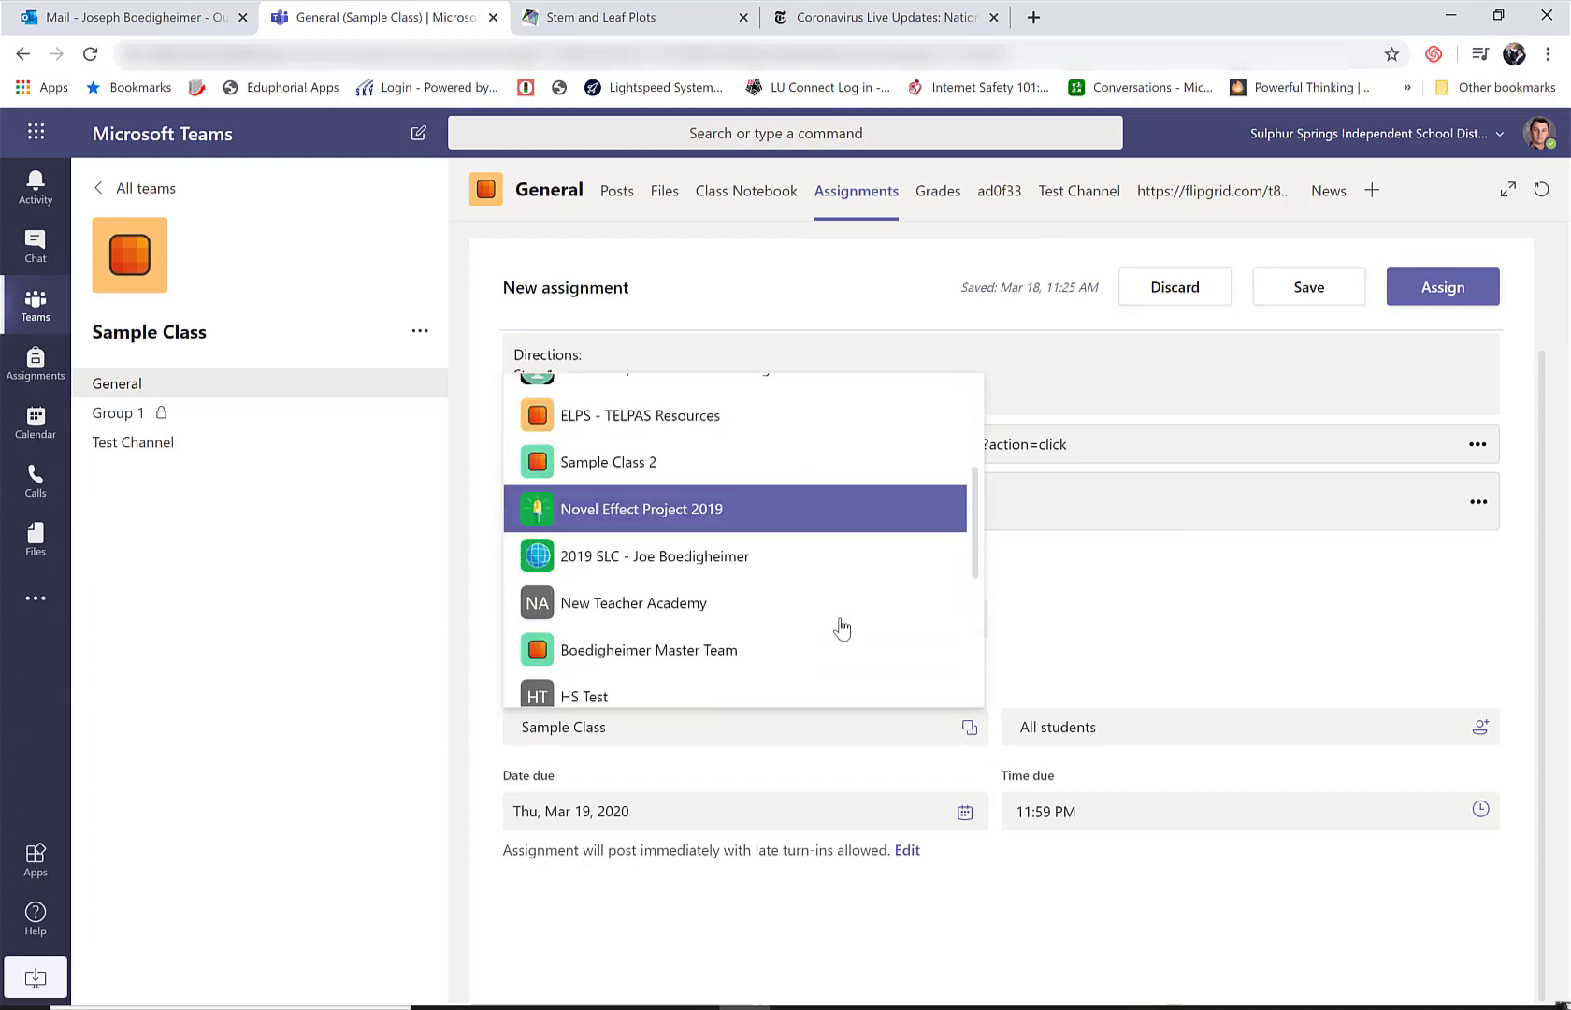
left_click(802, 473)
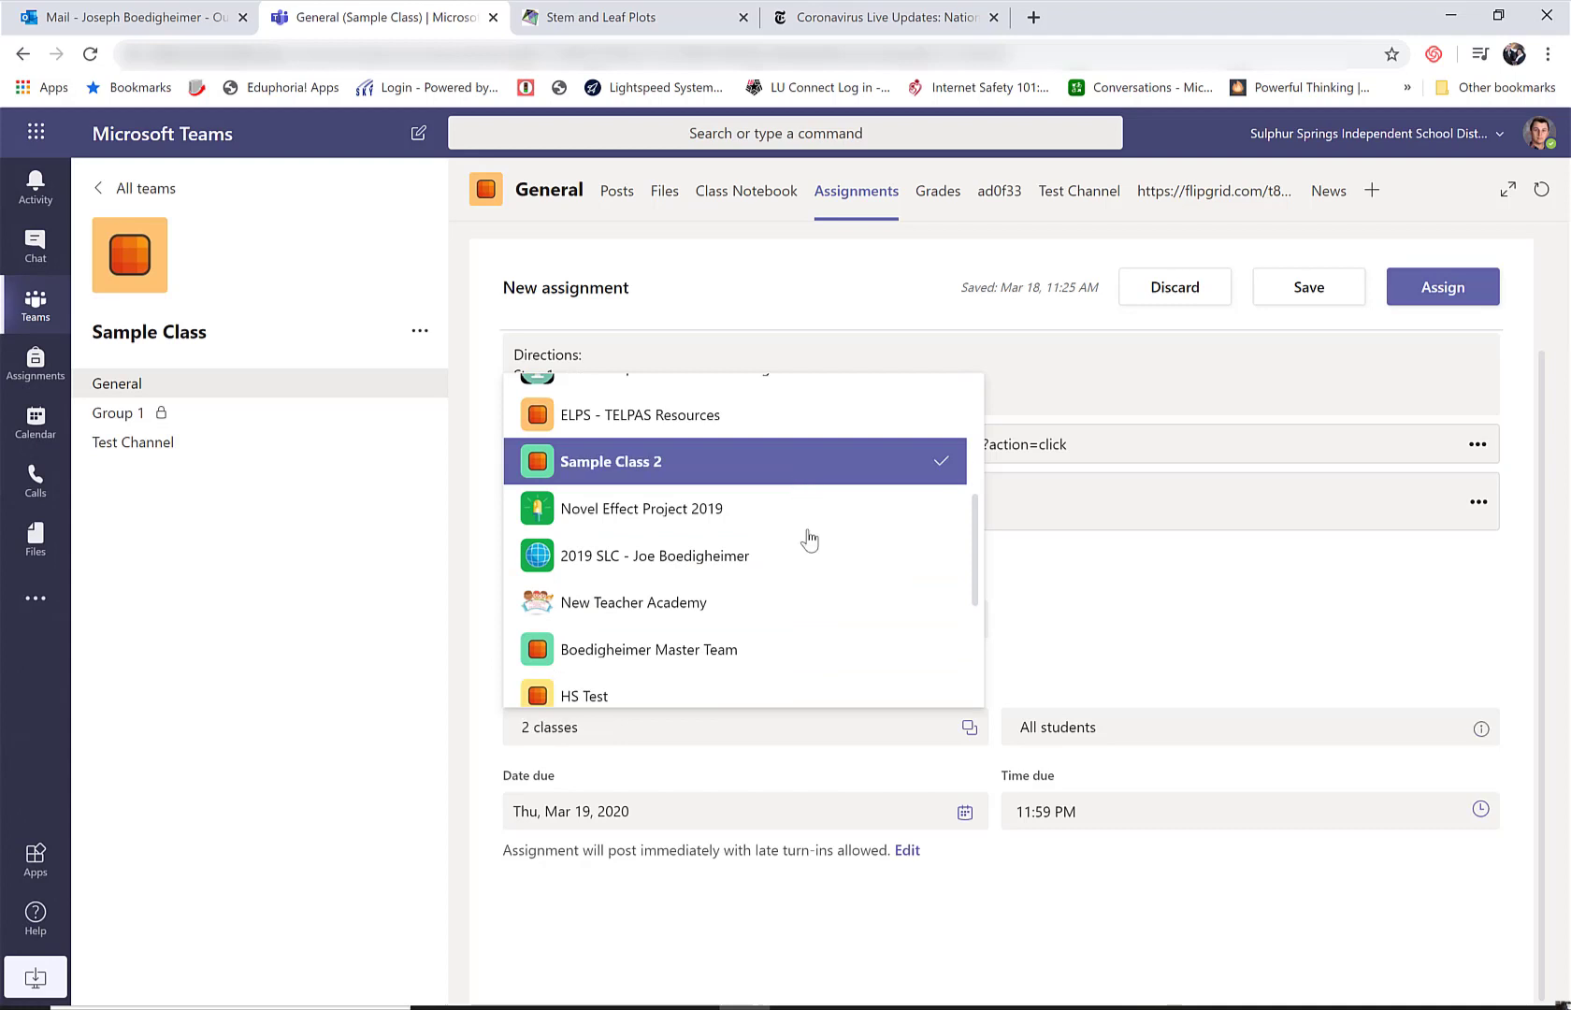
left_click(1025, 633)
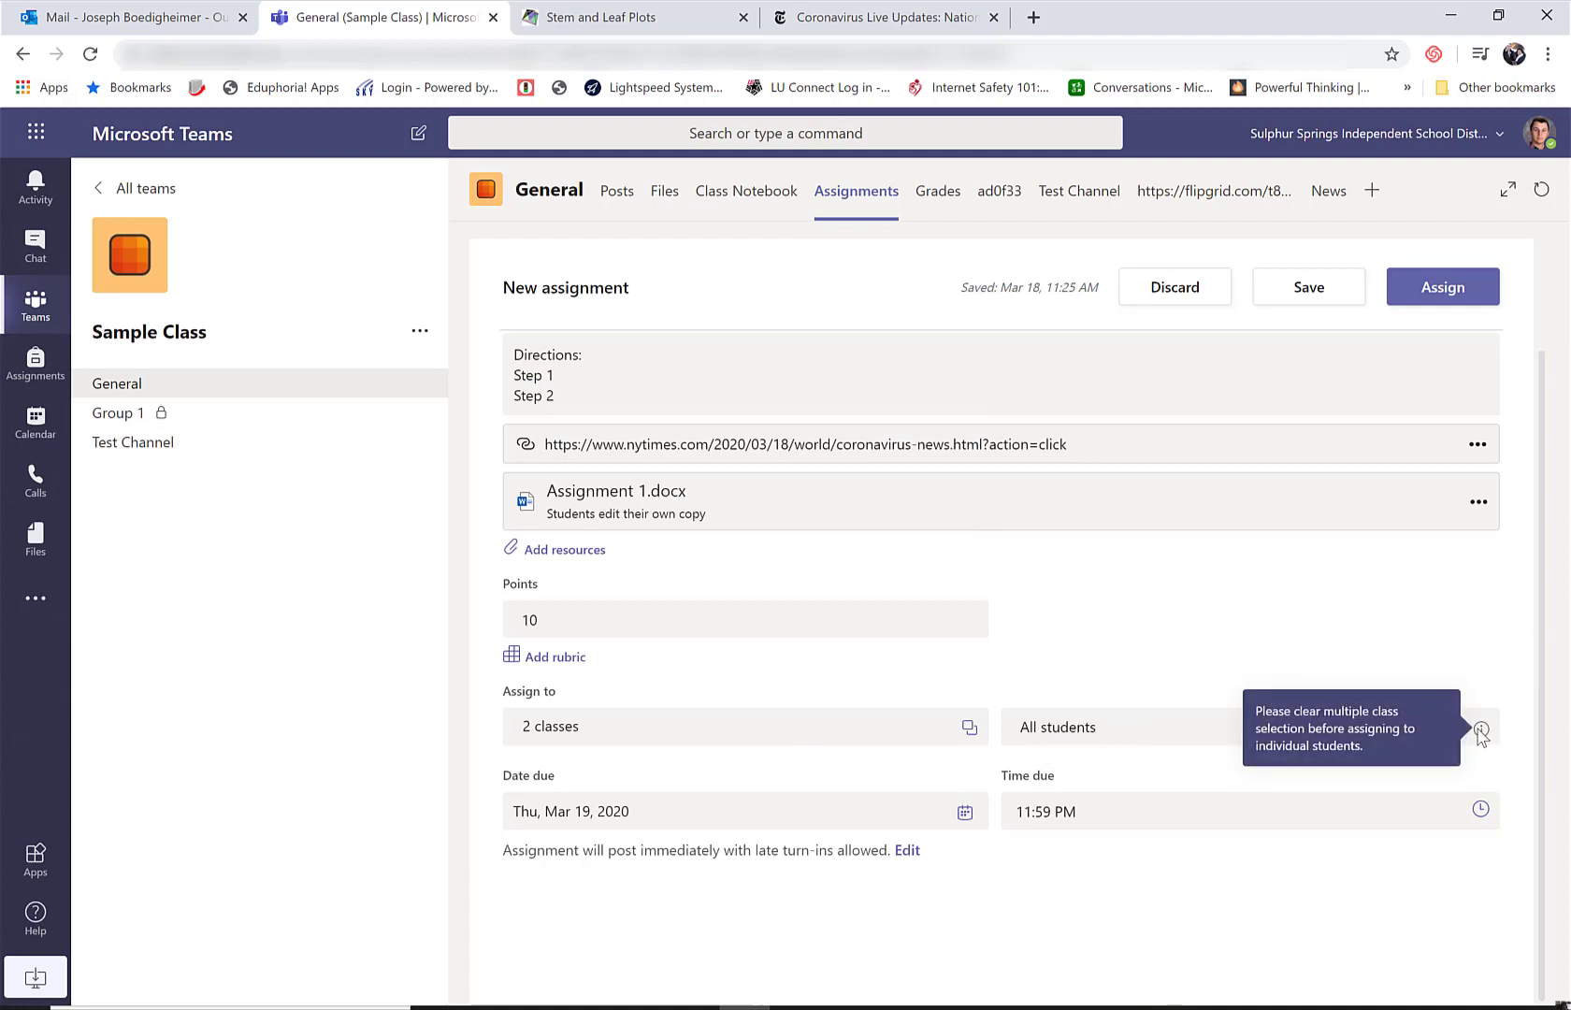
- Remove Sample Class 2 from the assigned classes, keeping only Sample Class selected
left_click(970, 730)
scroll(806, 657, "down", 5)
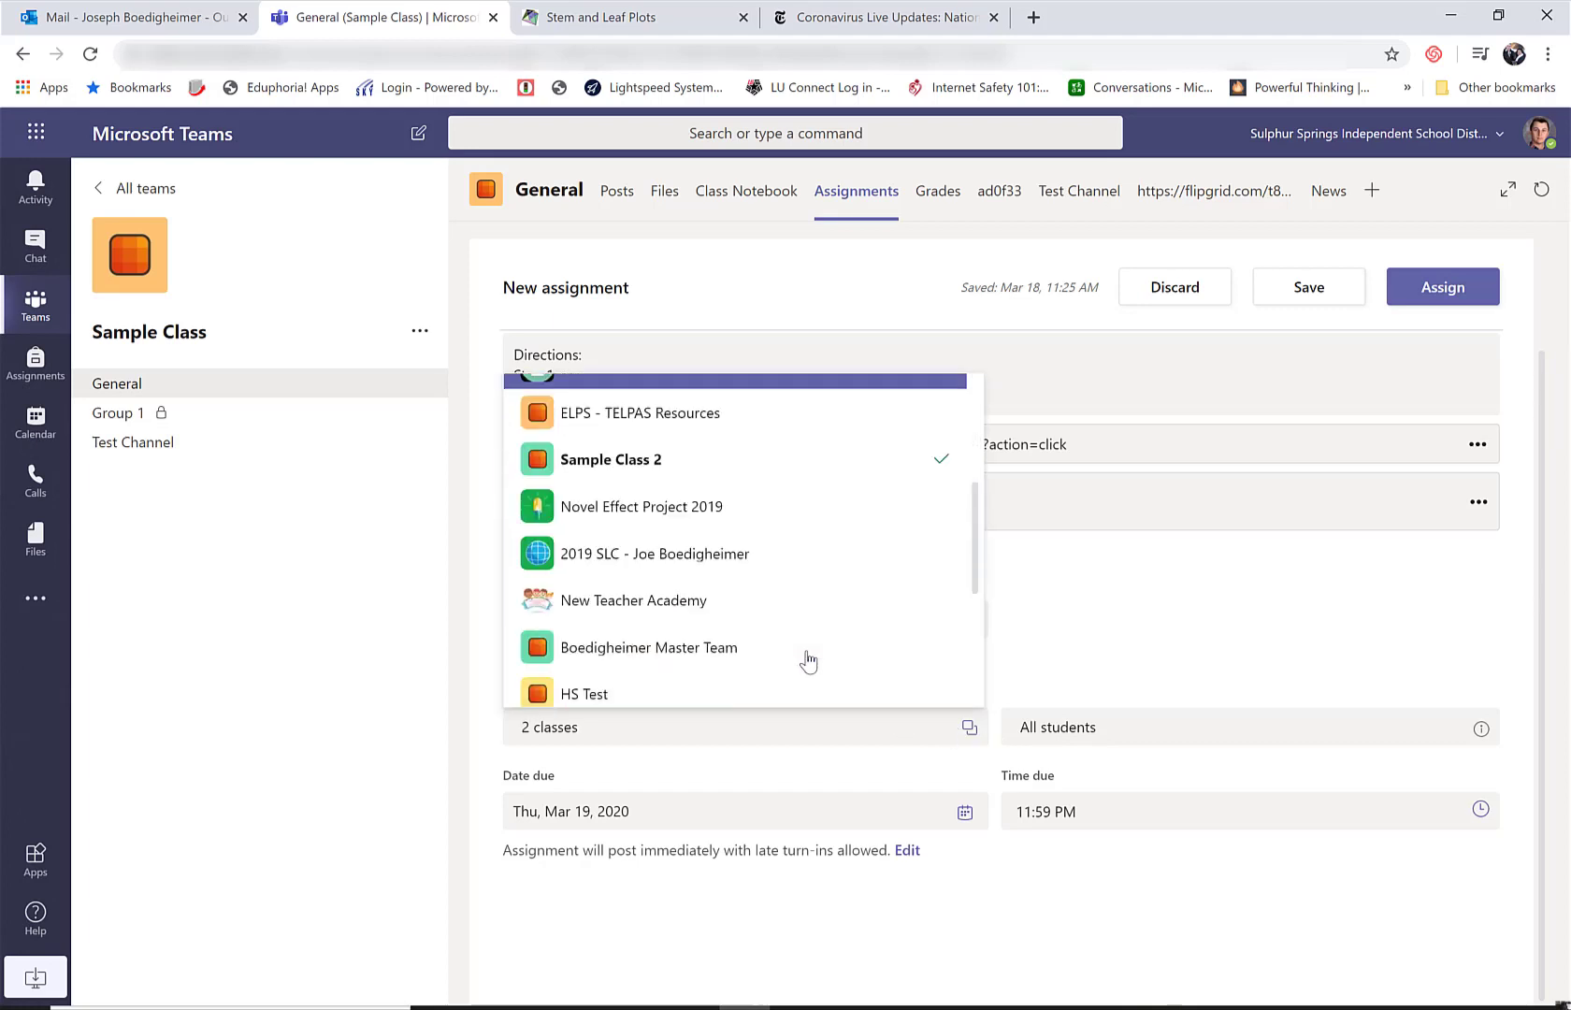
scroll(808, 659, "down", 2)
scroll(806, 659, "up", 3)
left_click(772, 575)
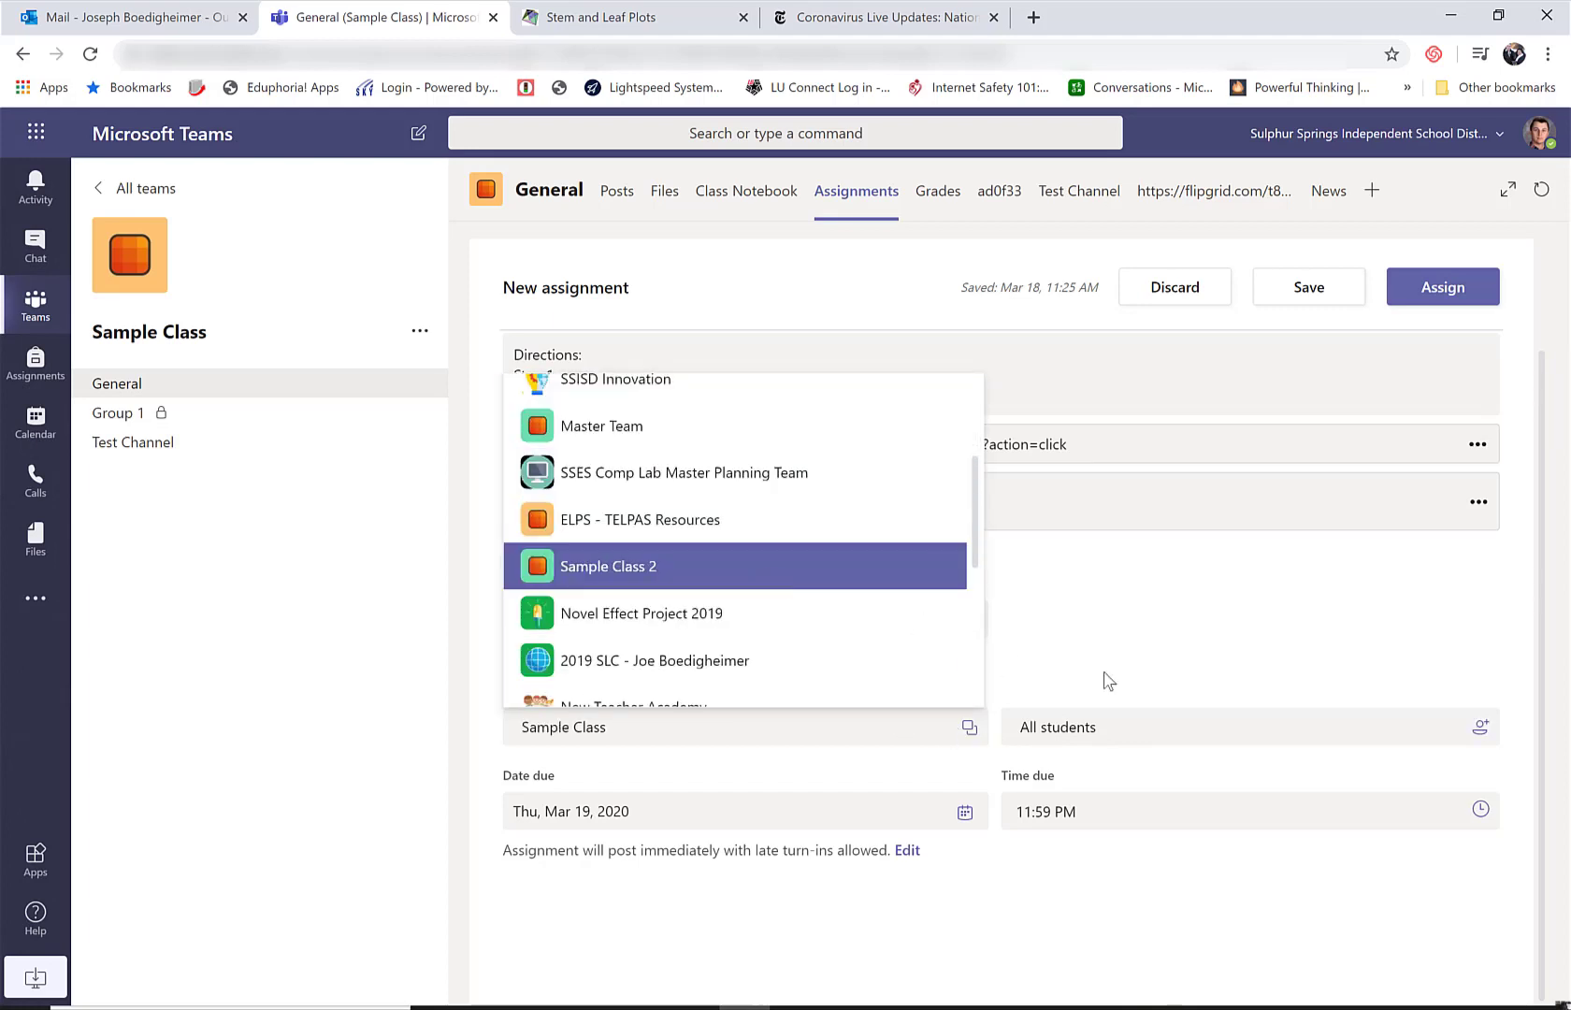
left_click(1108, 681)
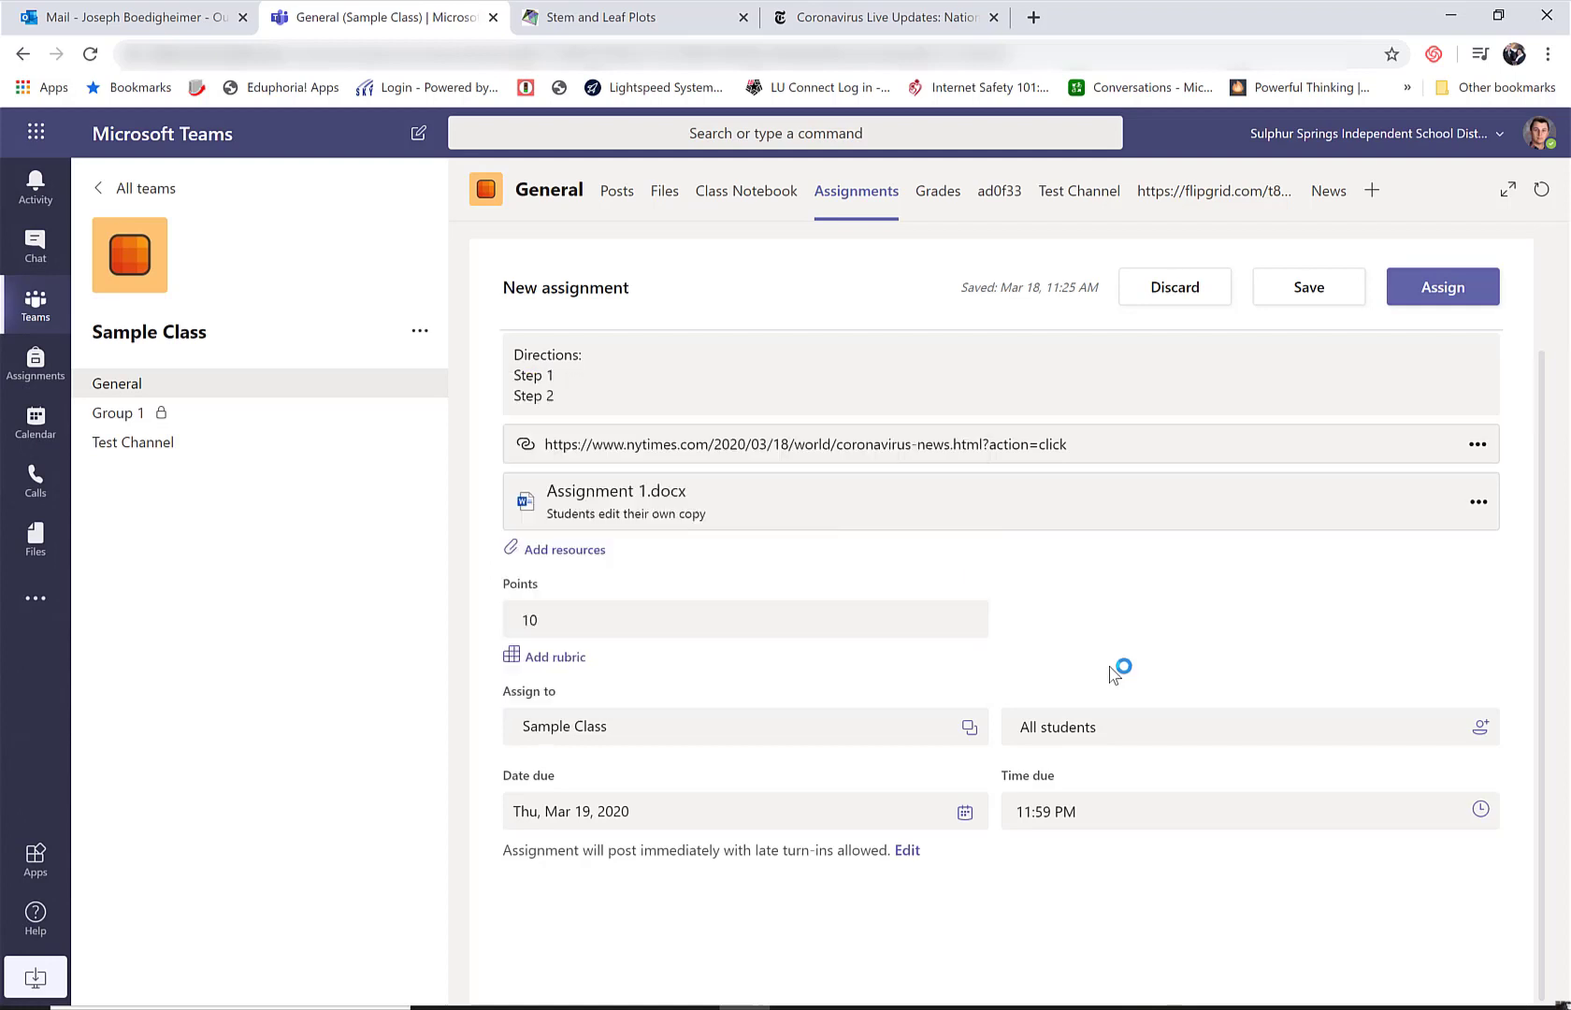
- View the students selectable for Sample Class, and add Sample Class 2 to the classes that receive the assignment
left_click(1479, 736)
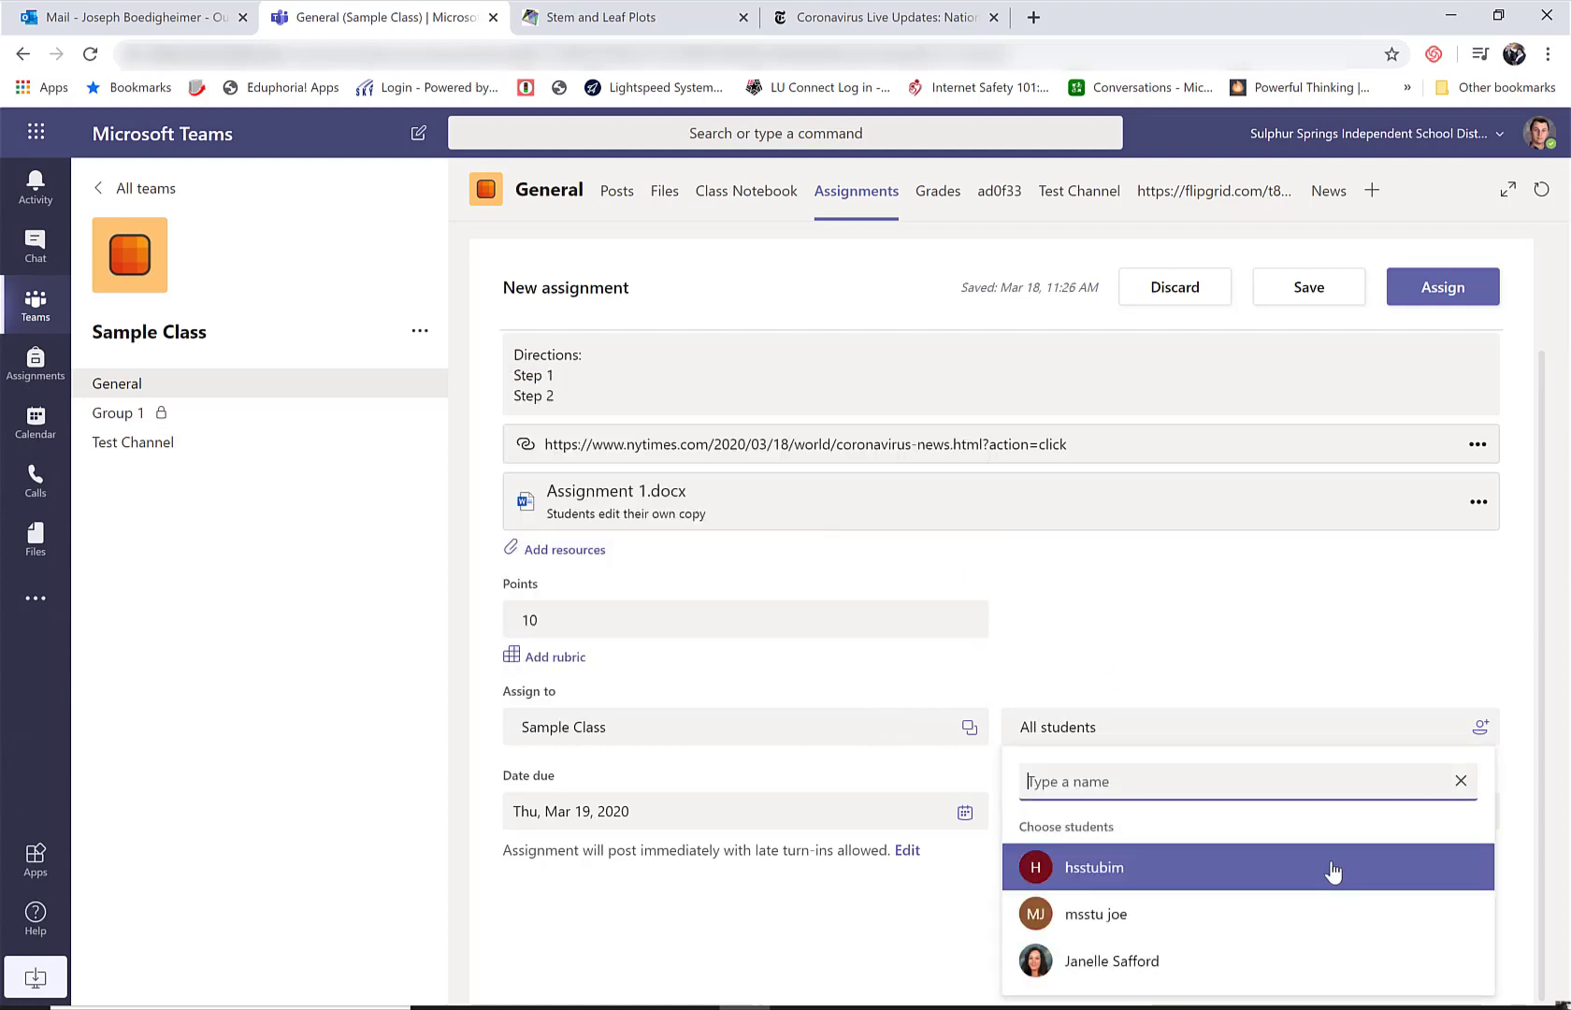
left_click(1219, 679)
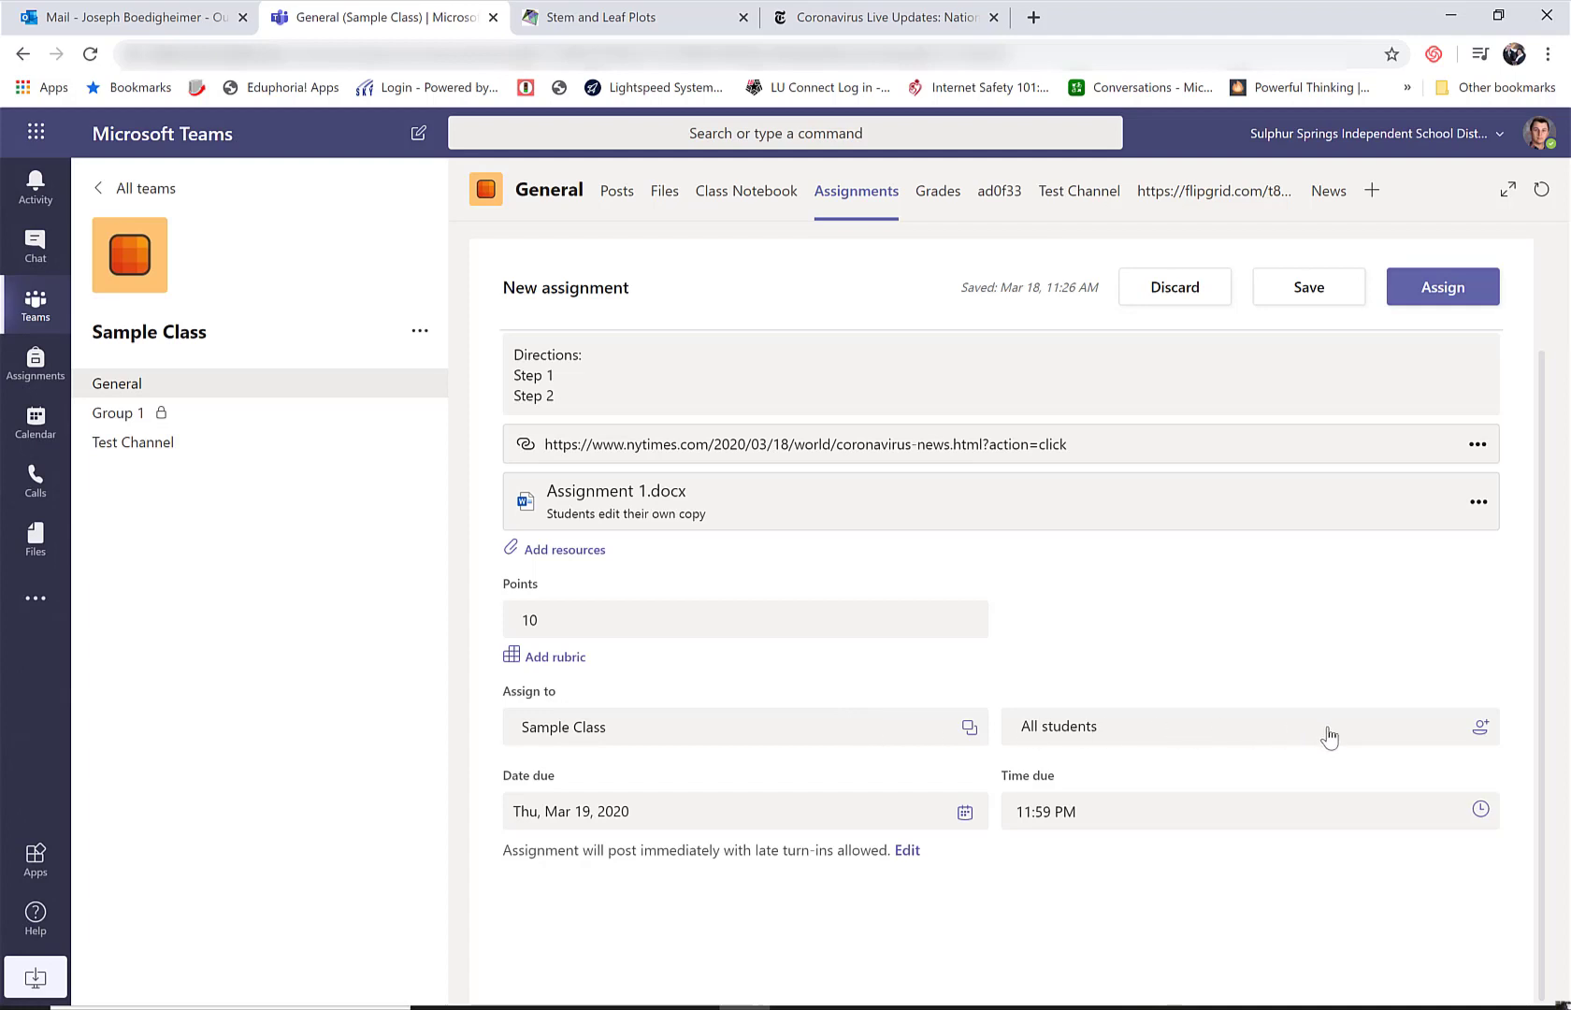
left_click(957, 734)
scroll(793, 624, "down", 5)
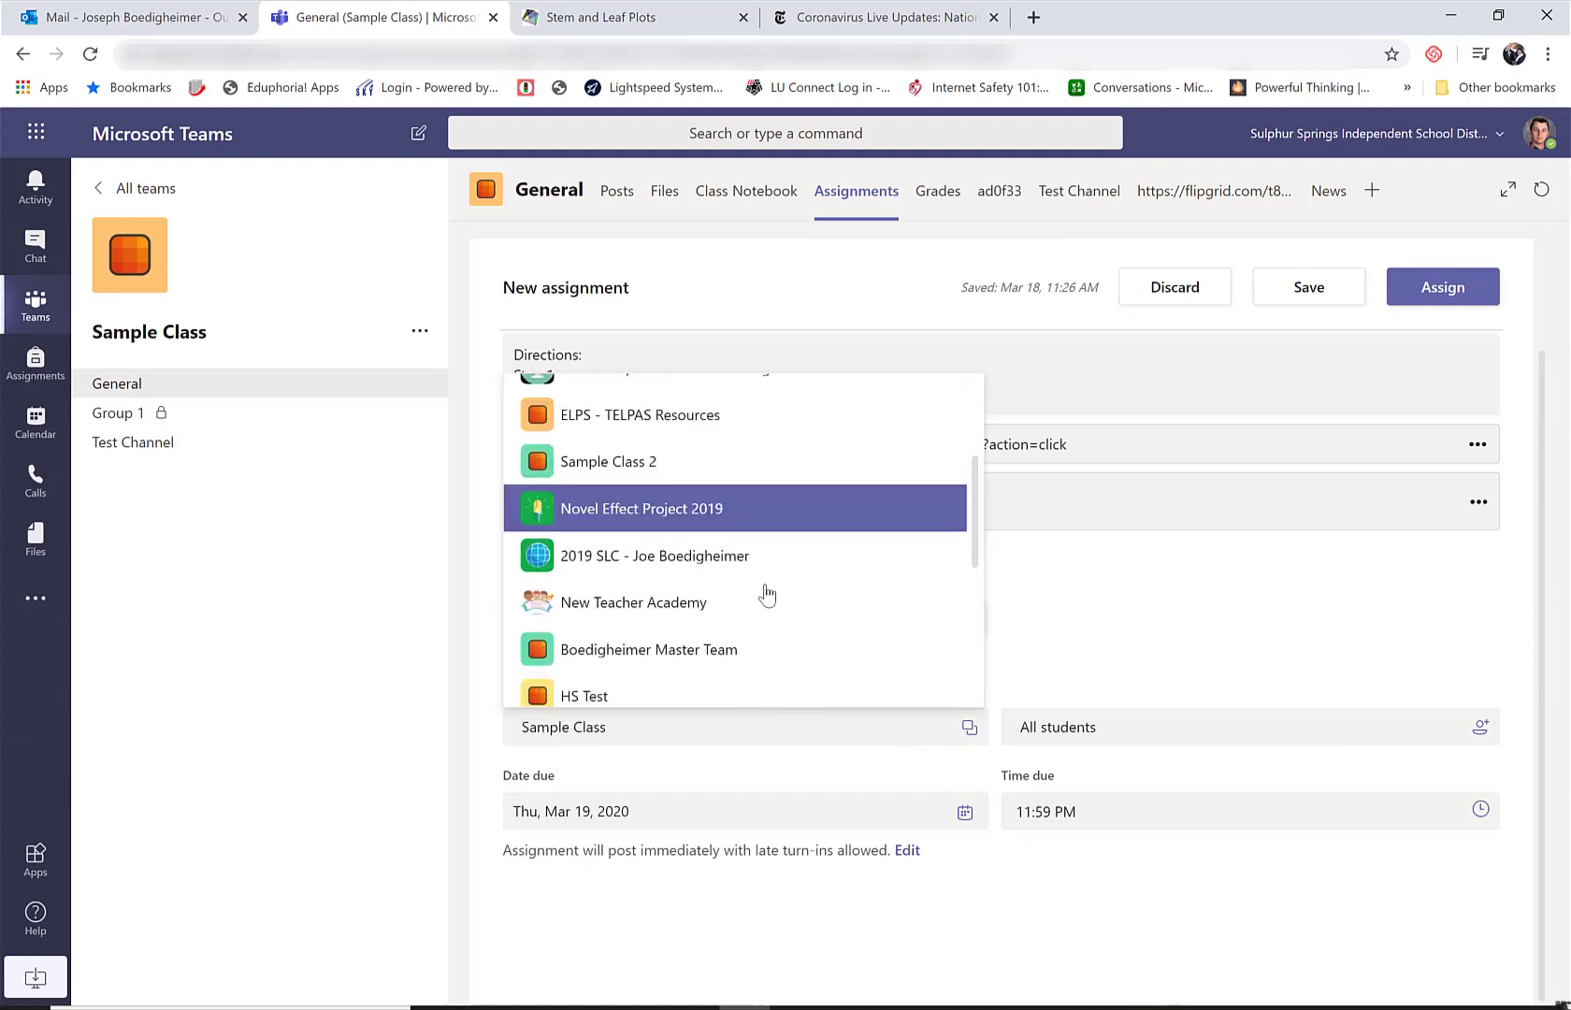
left_click(744, 472)
left_click(936, 946)
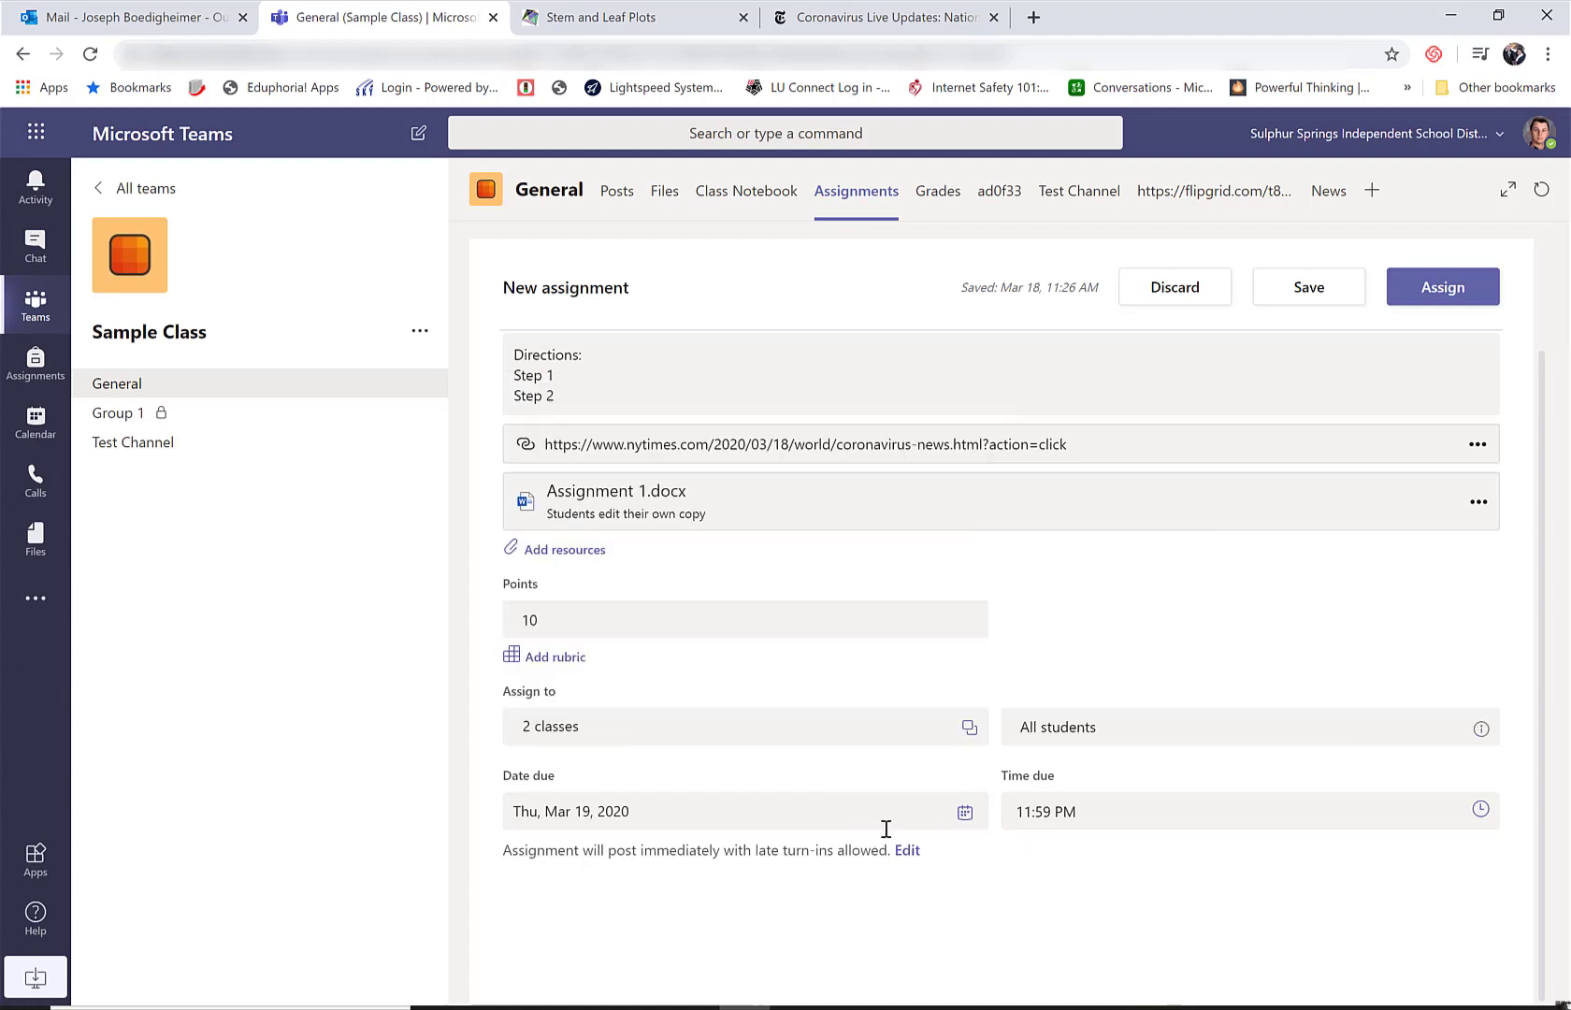
- Set the assignment's due date to Fri, Mar 20, 2020, and review its timeline settings without changing them
left_click(964, 817)
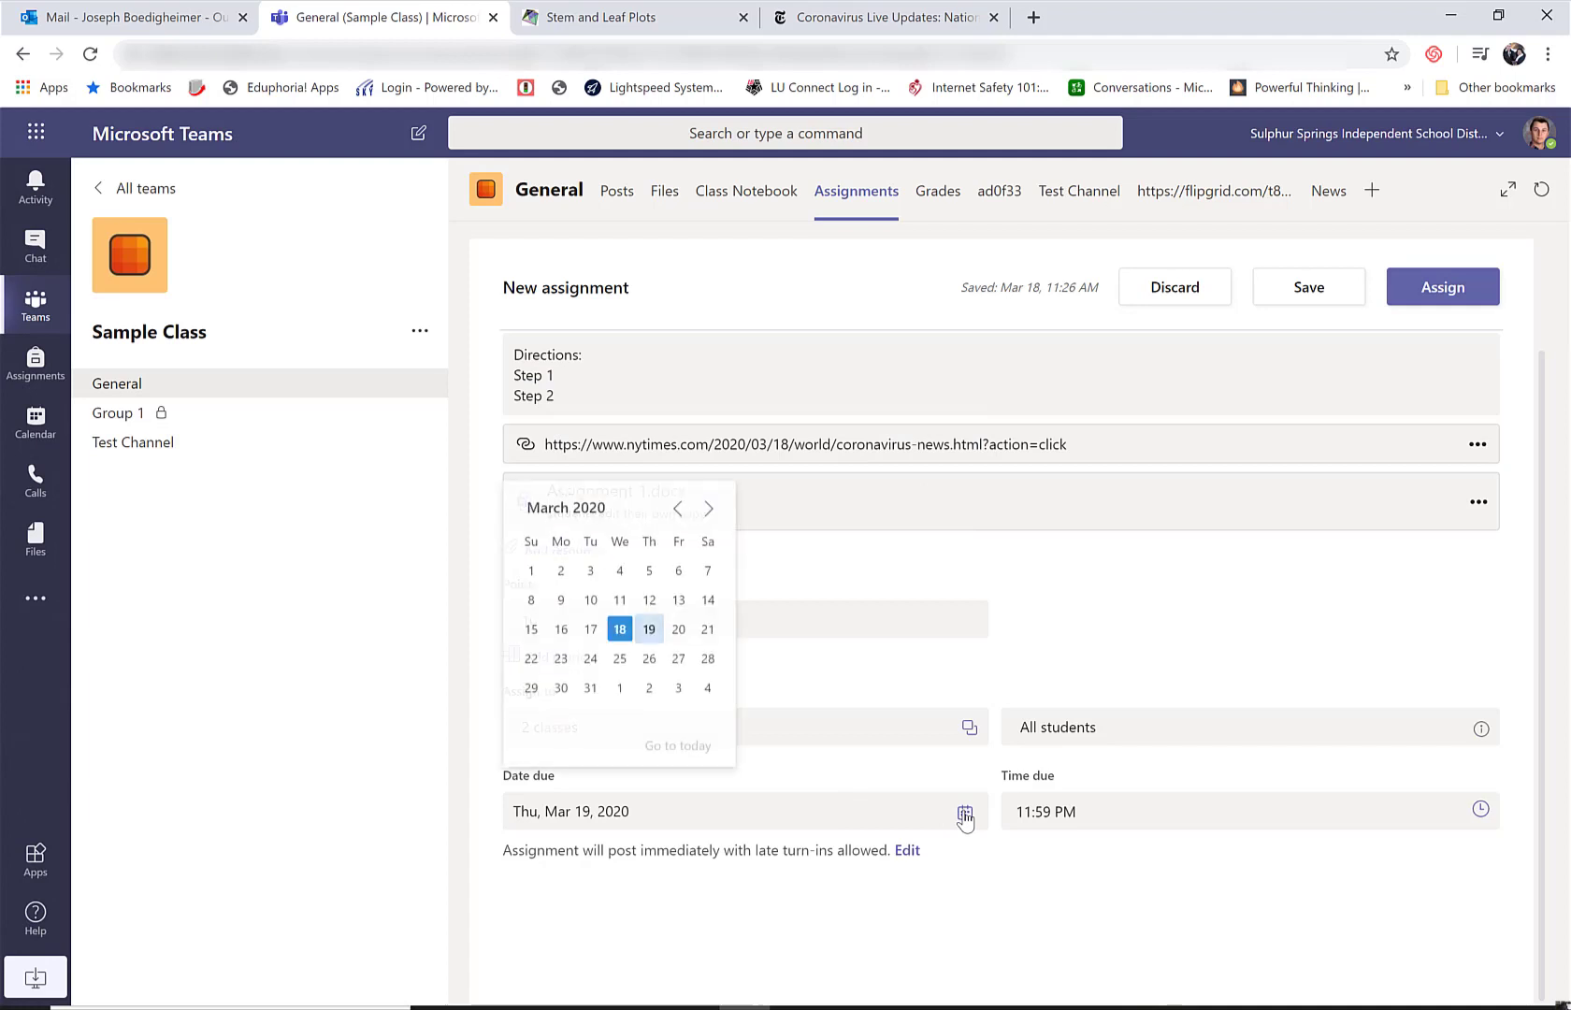
left_click(680, 633)
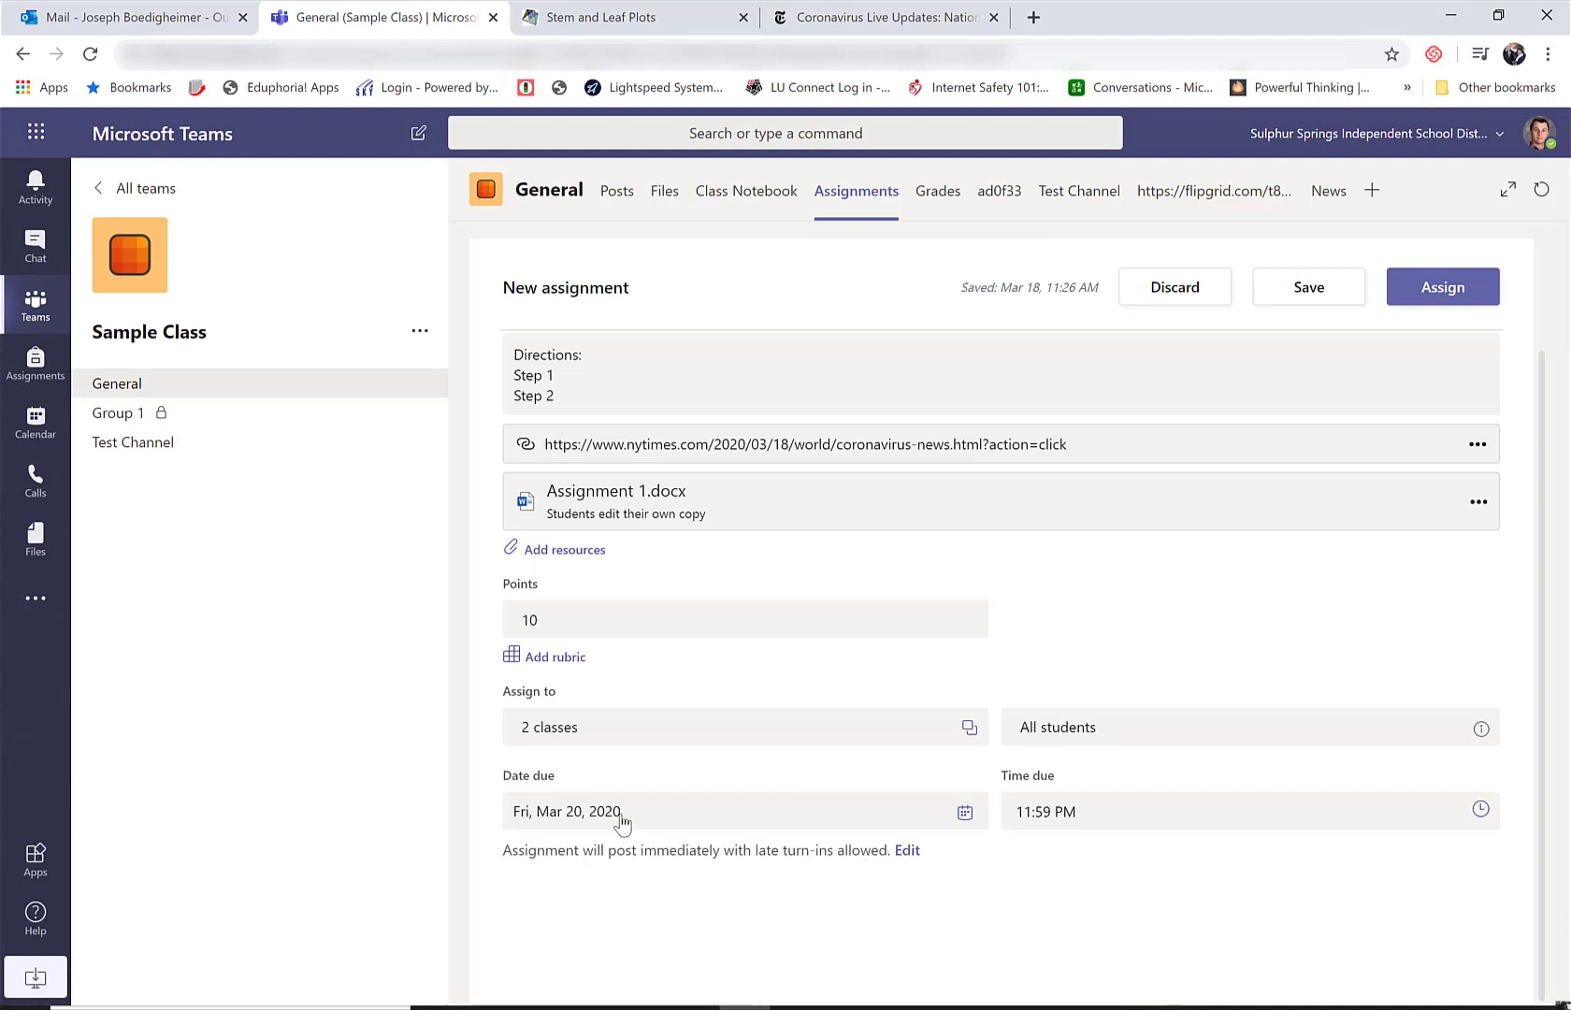
left_click(906, 850)
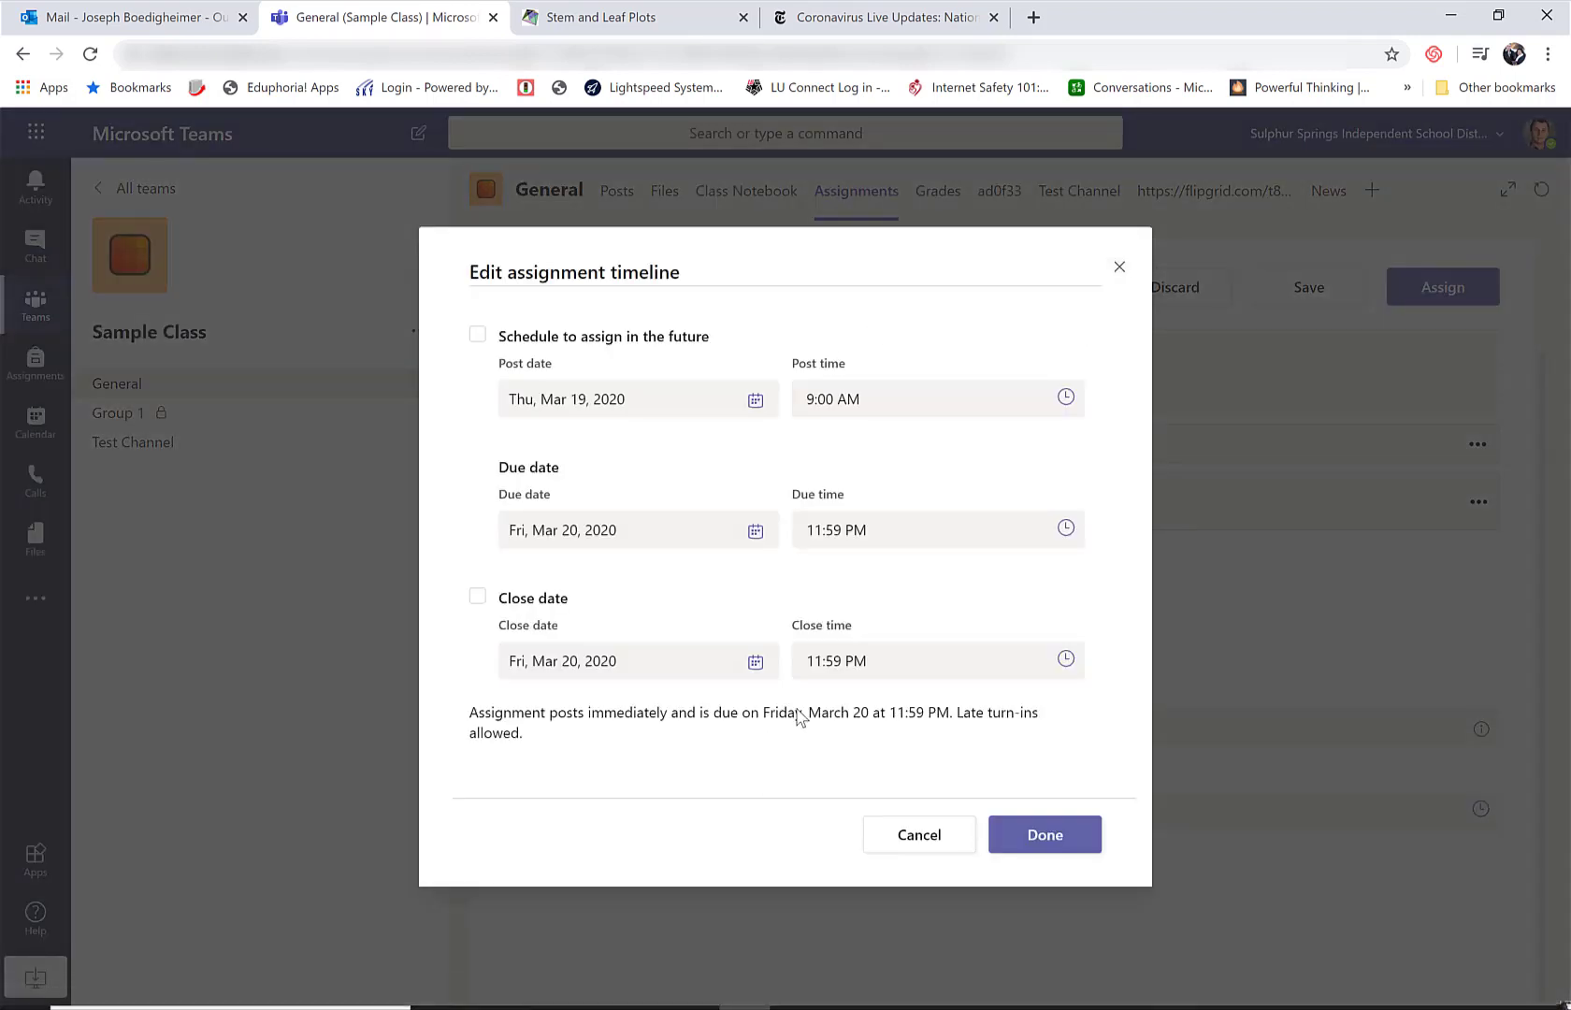
left_click(1120, 269)
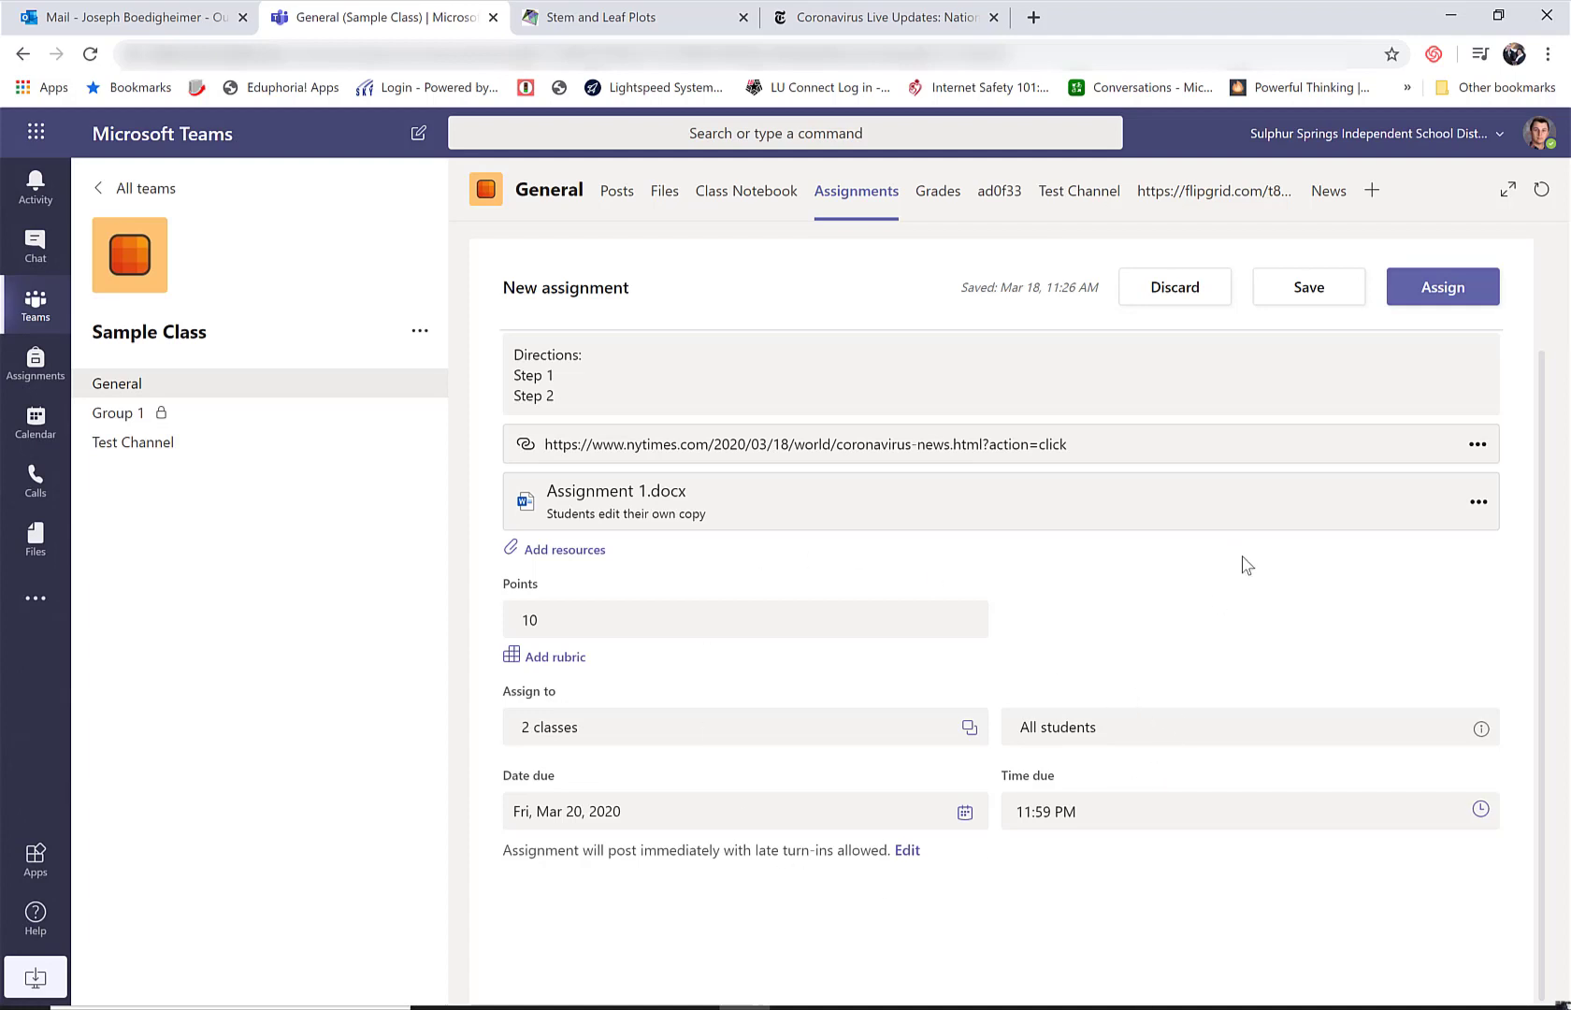
- Assign the finished assignment to the selected classes and open Sample Assignment from the assigned list
scroll(1246, 563, "up", 2)
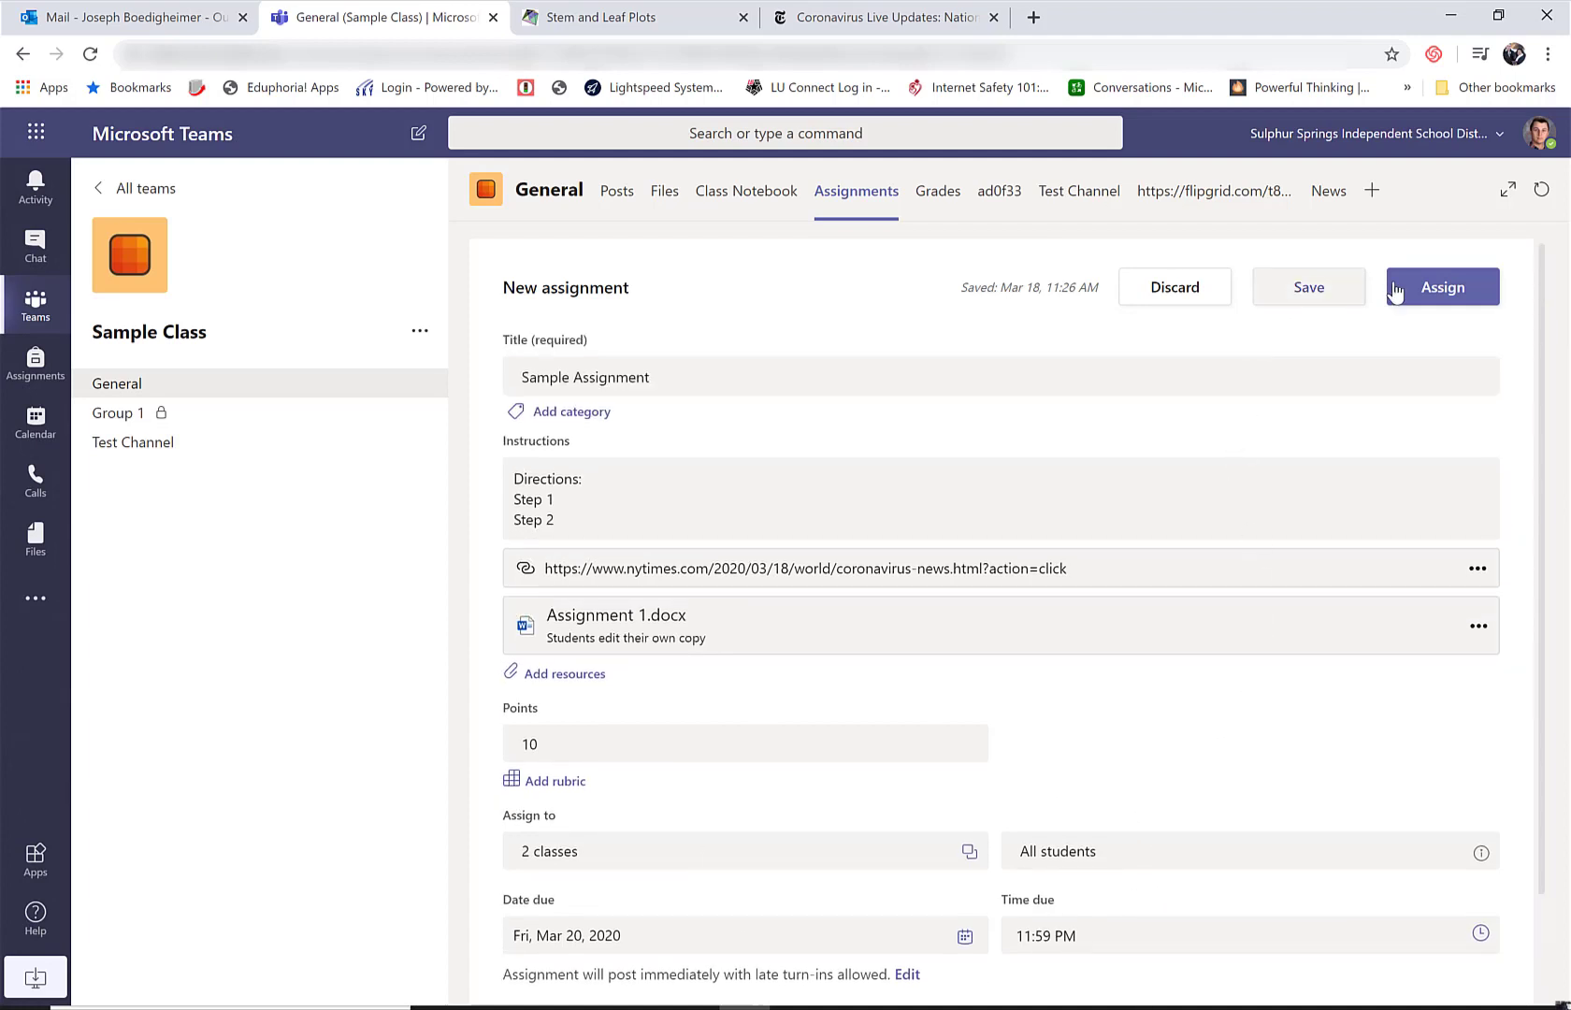
left_click(1447, 295)
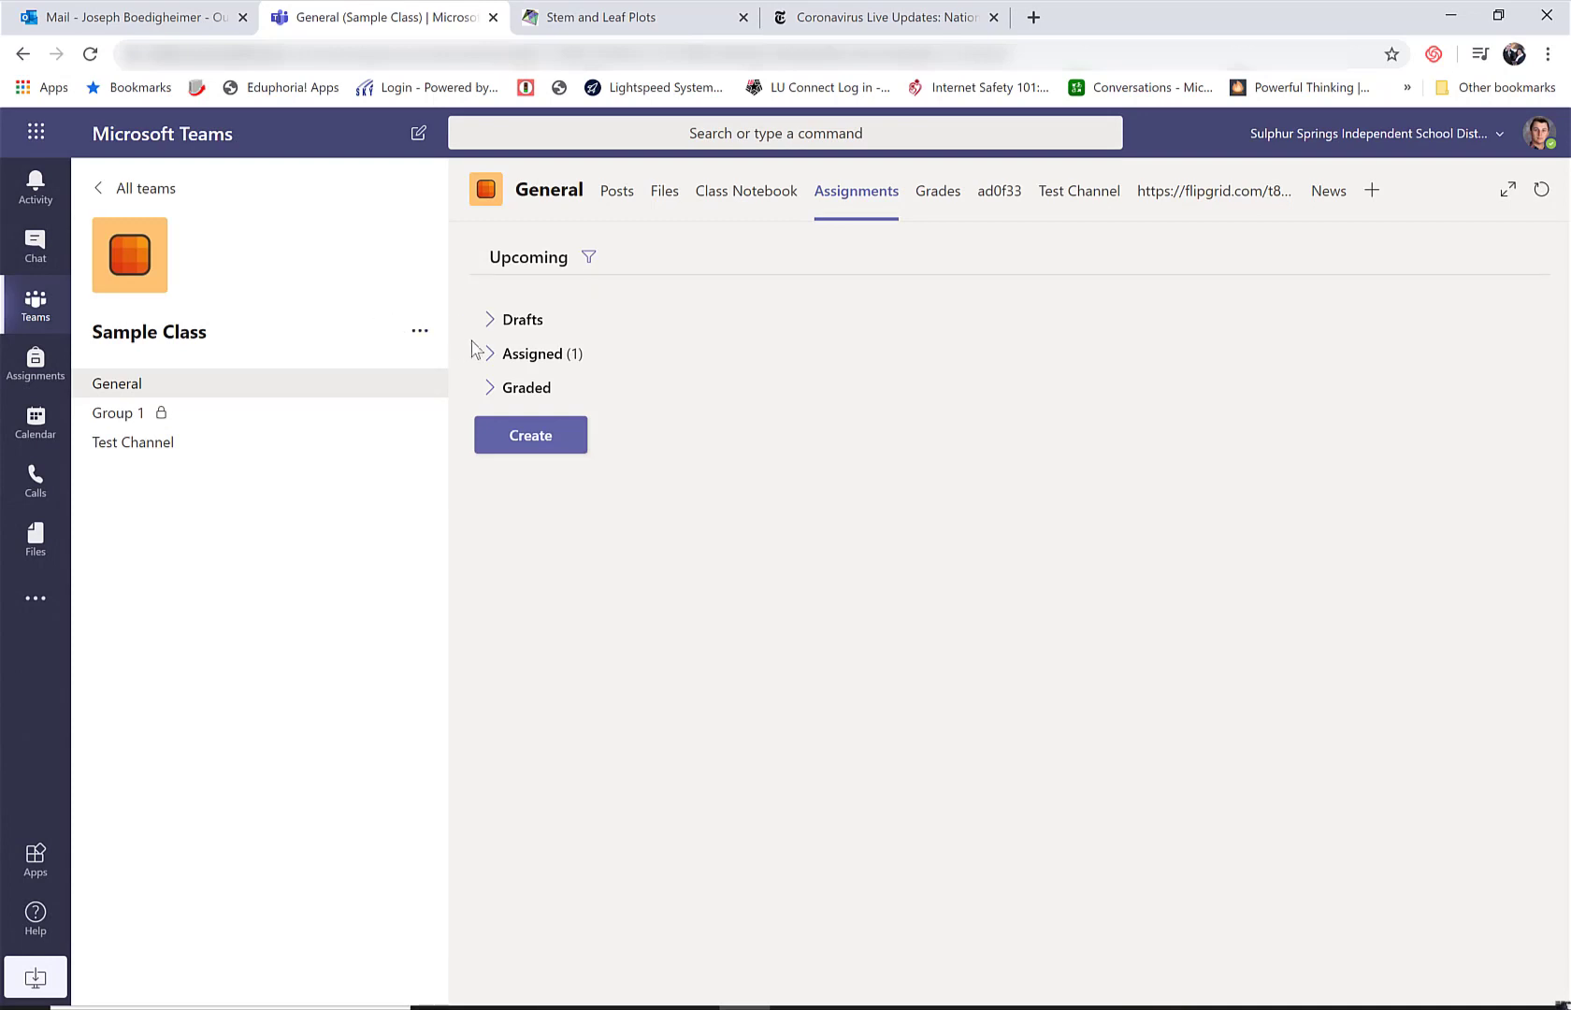
left_click(492, 363)
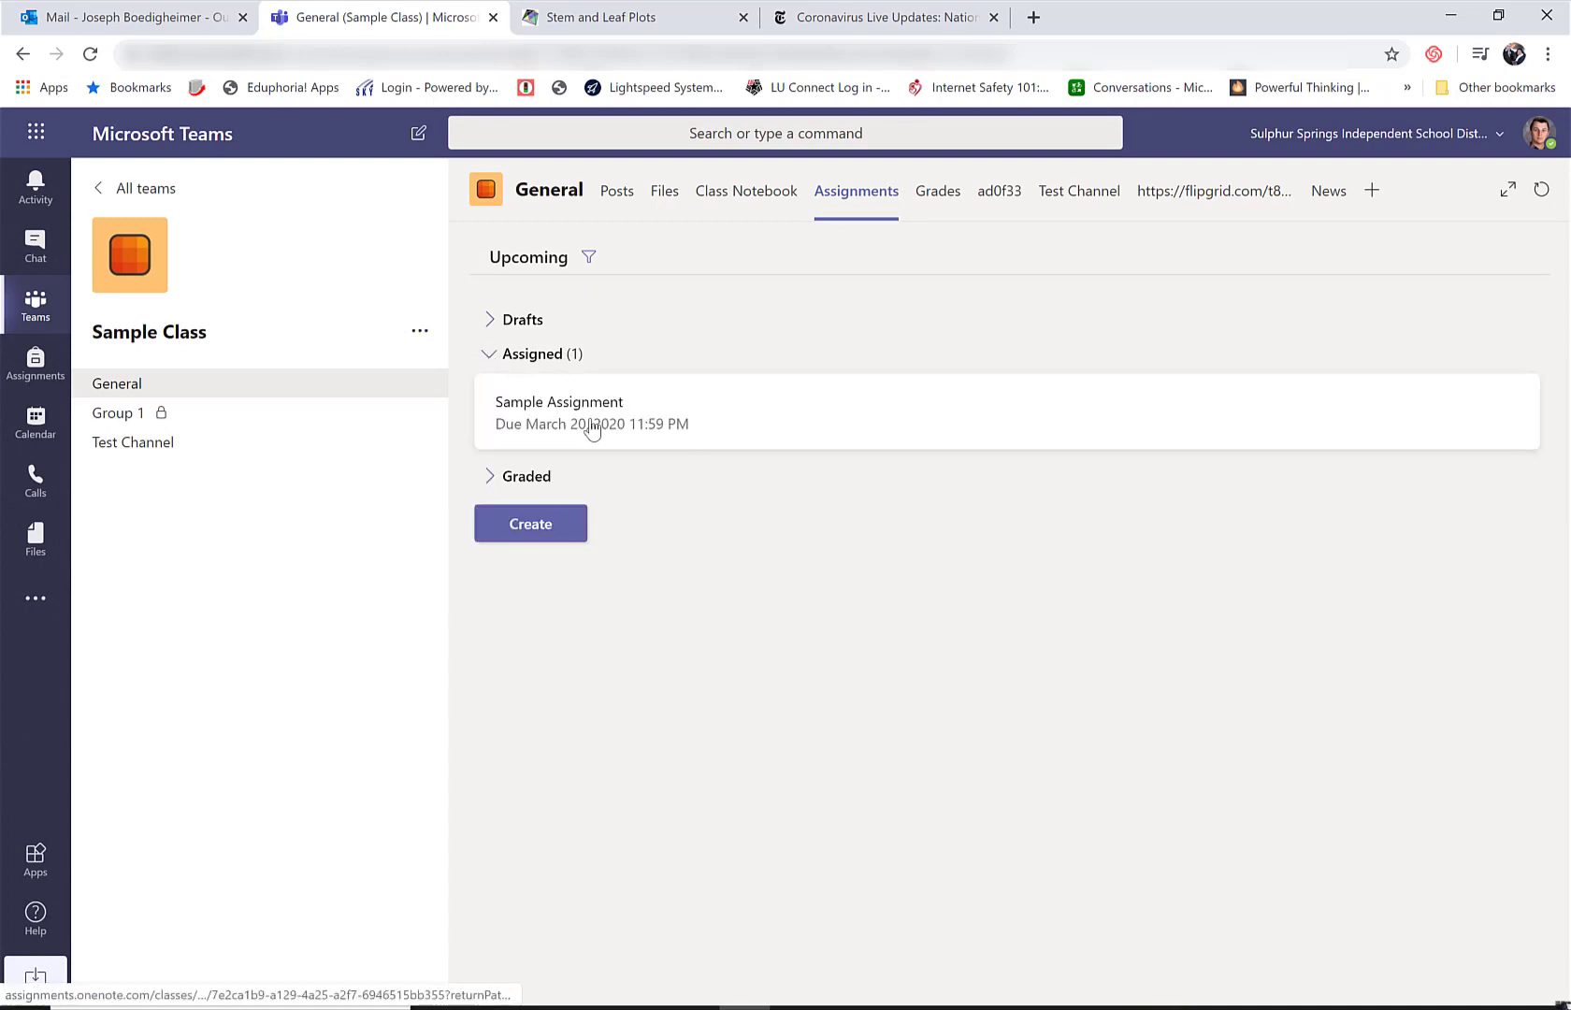
left_click(628, 423)
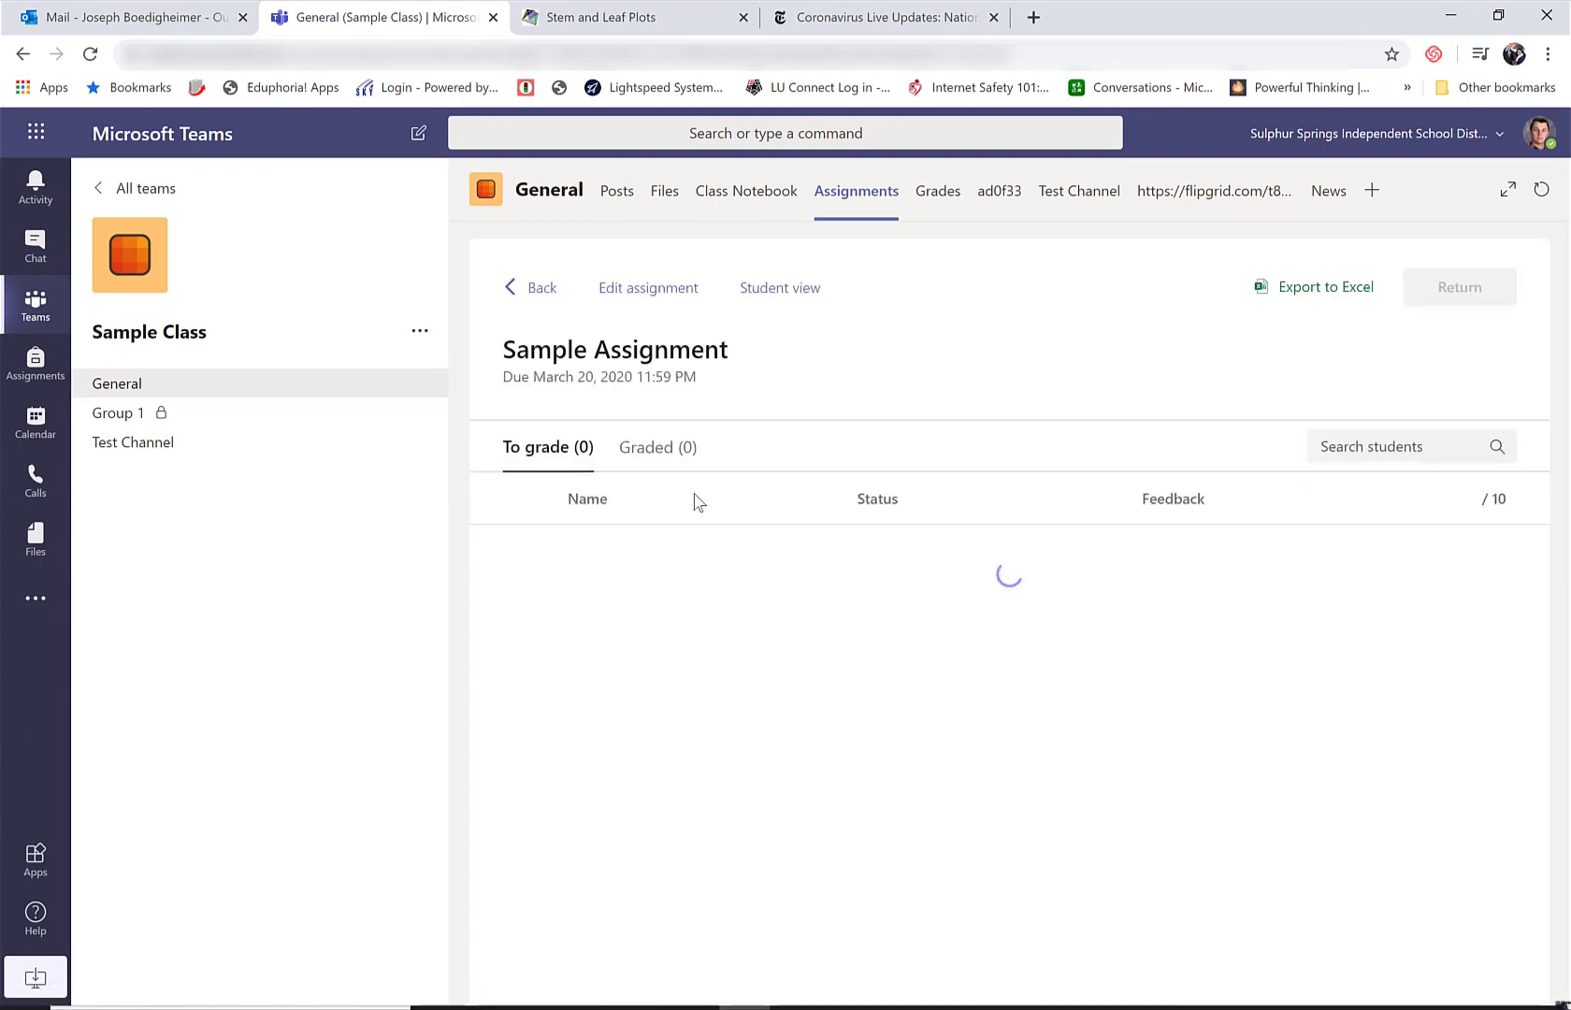